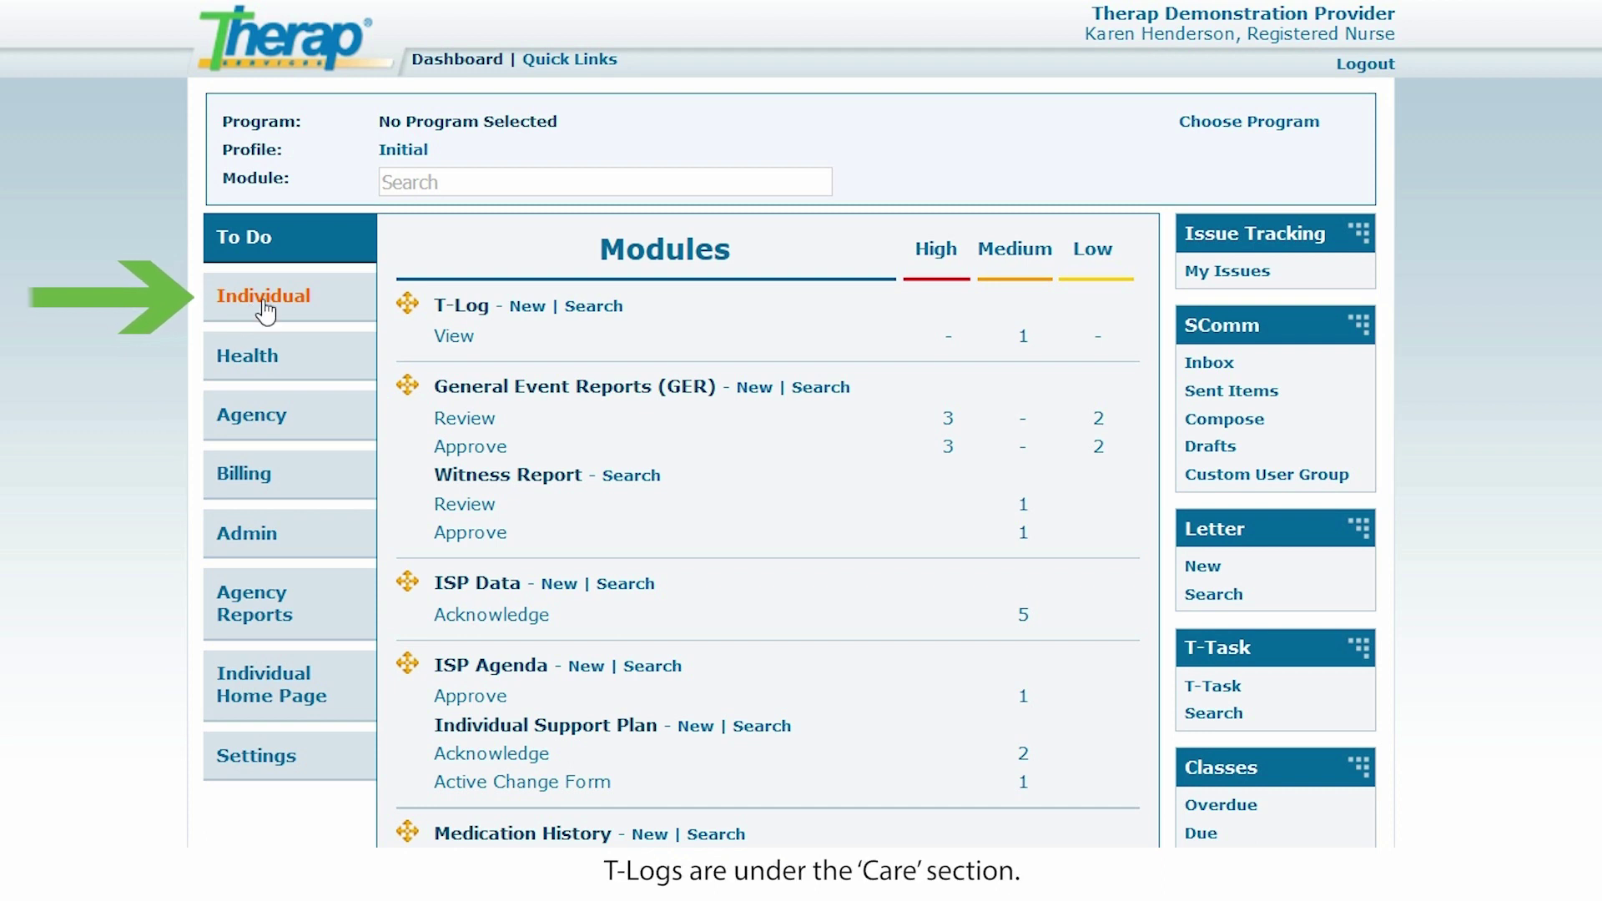
Start a new T-Log for the first listed individual in the 2nd Street IRA (Individualized Residential Alternative) program.
click(264, 307)
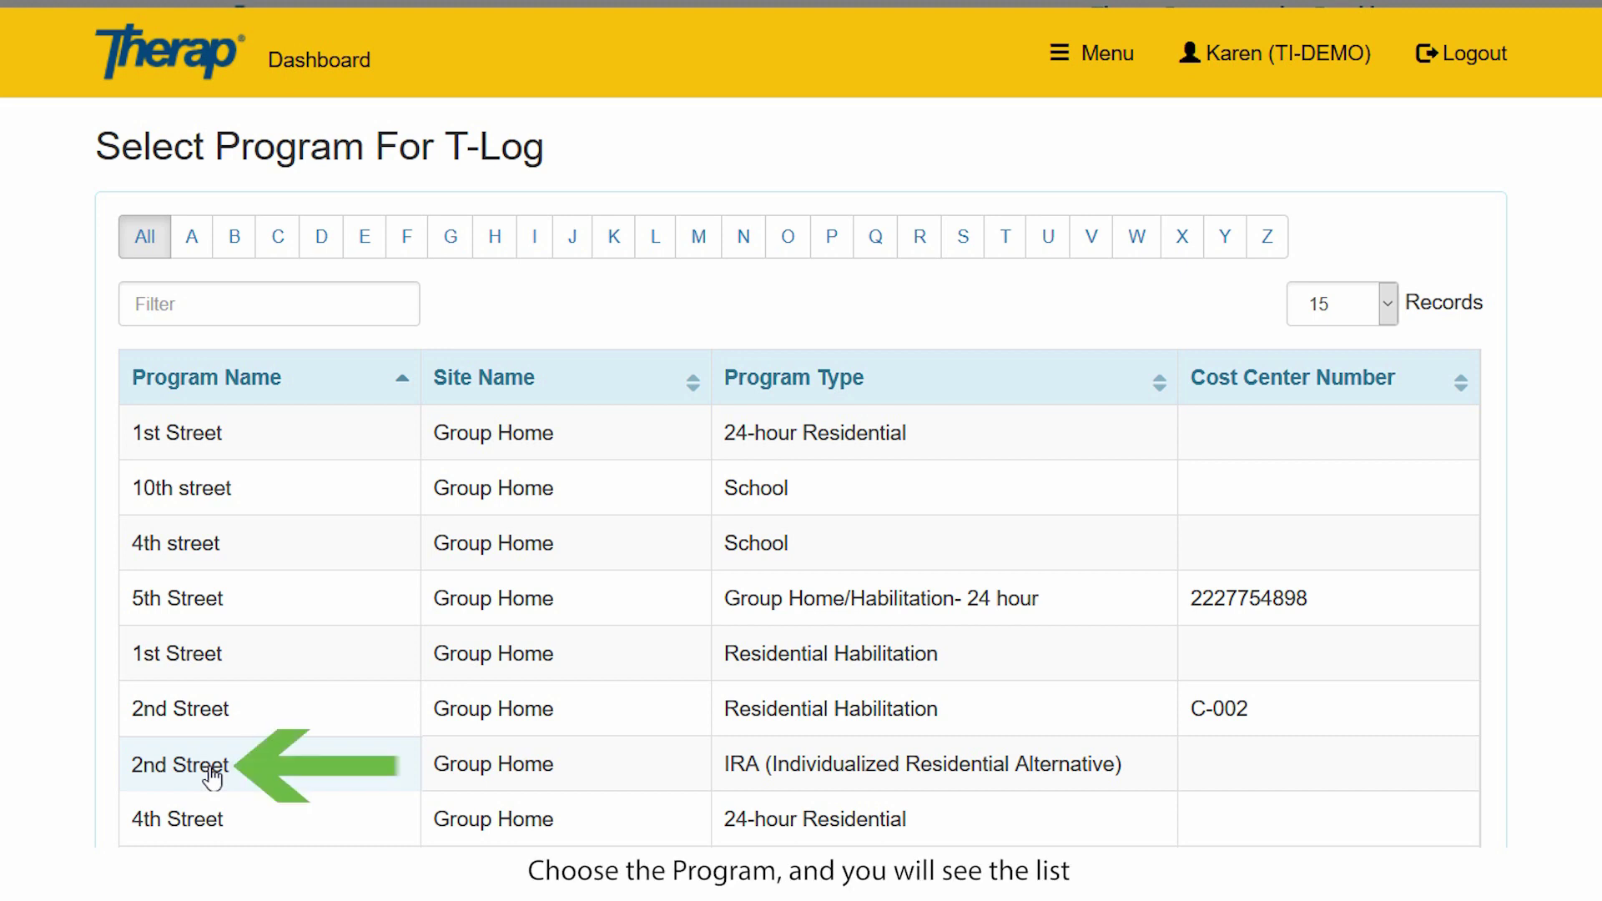
click(213, 774)
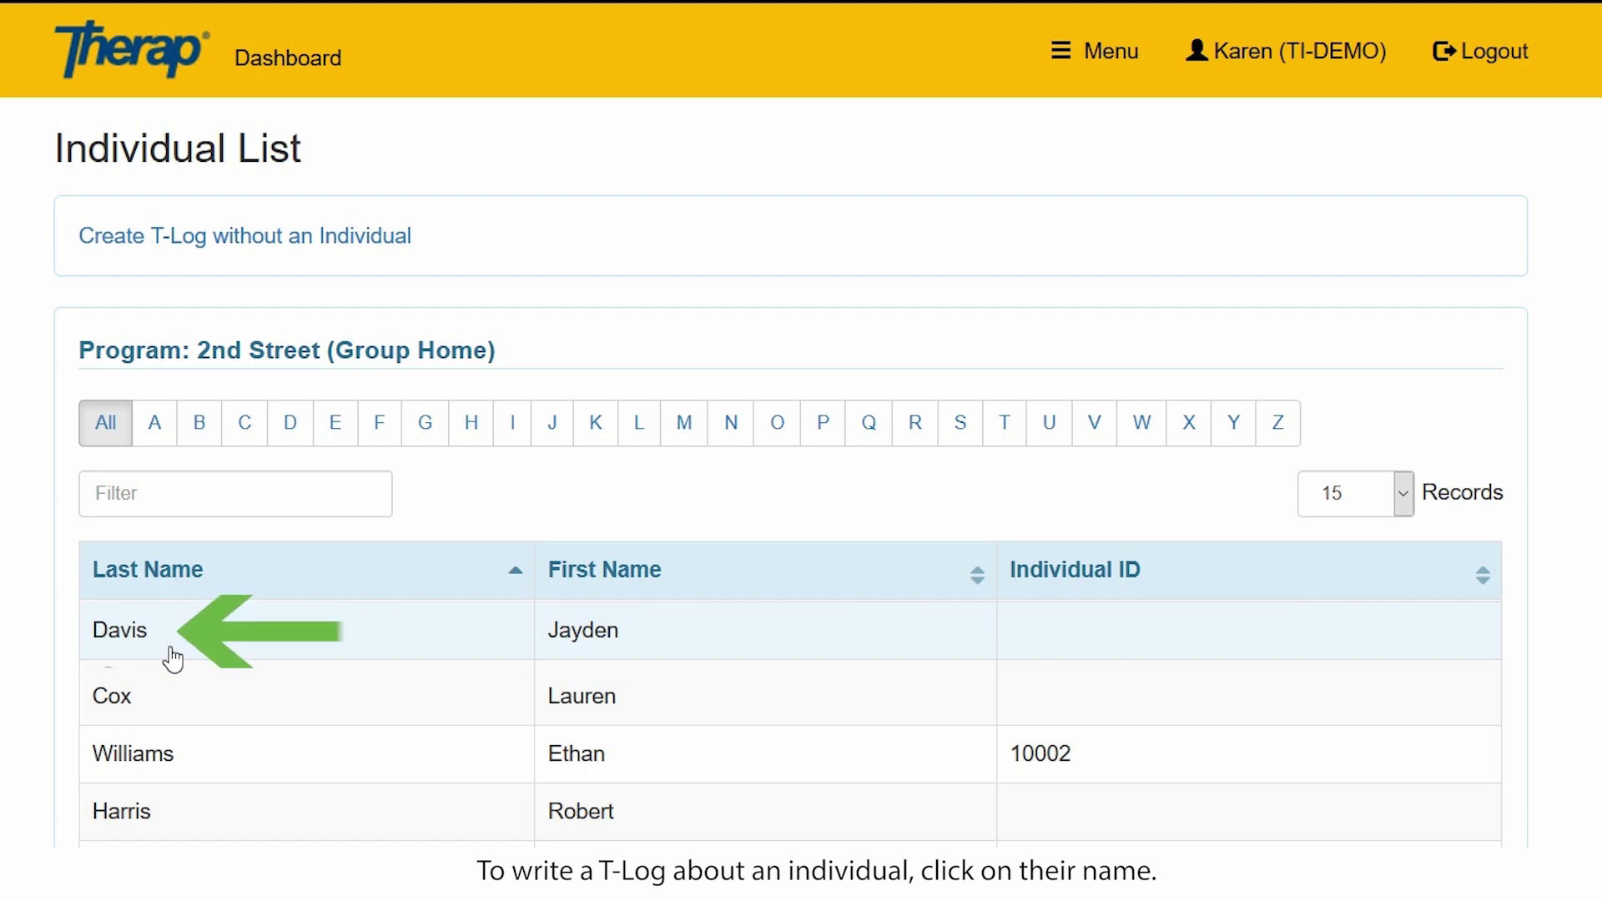
click(171, 649)
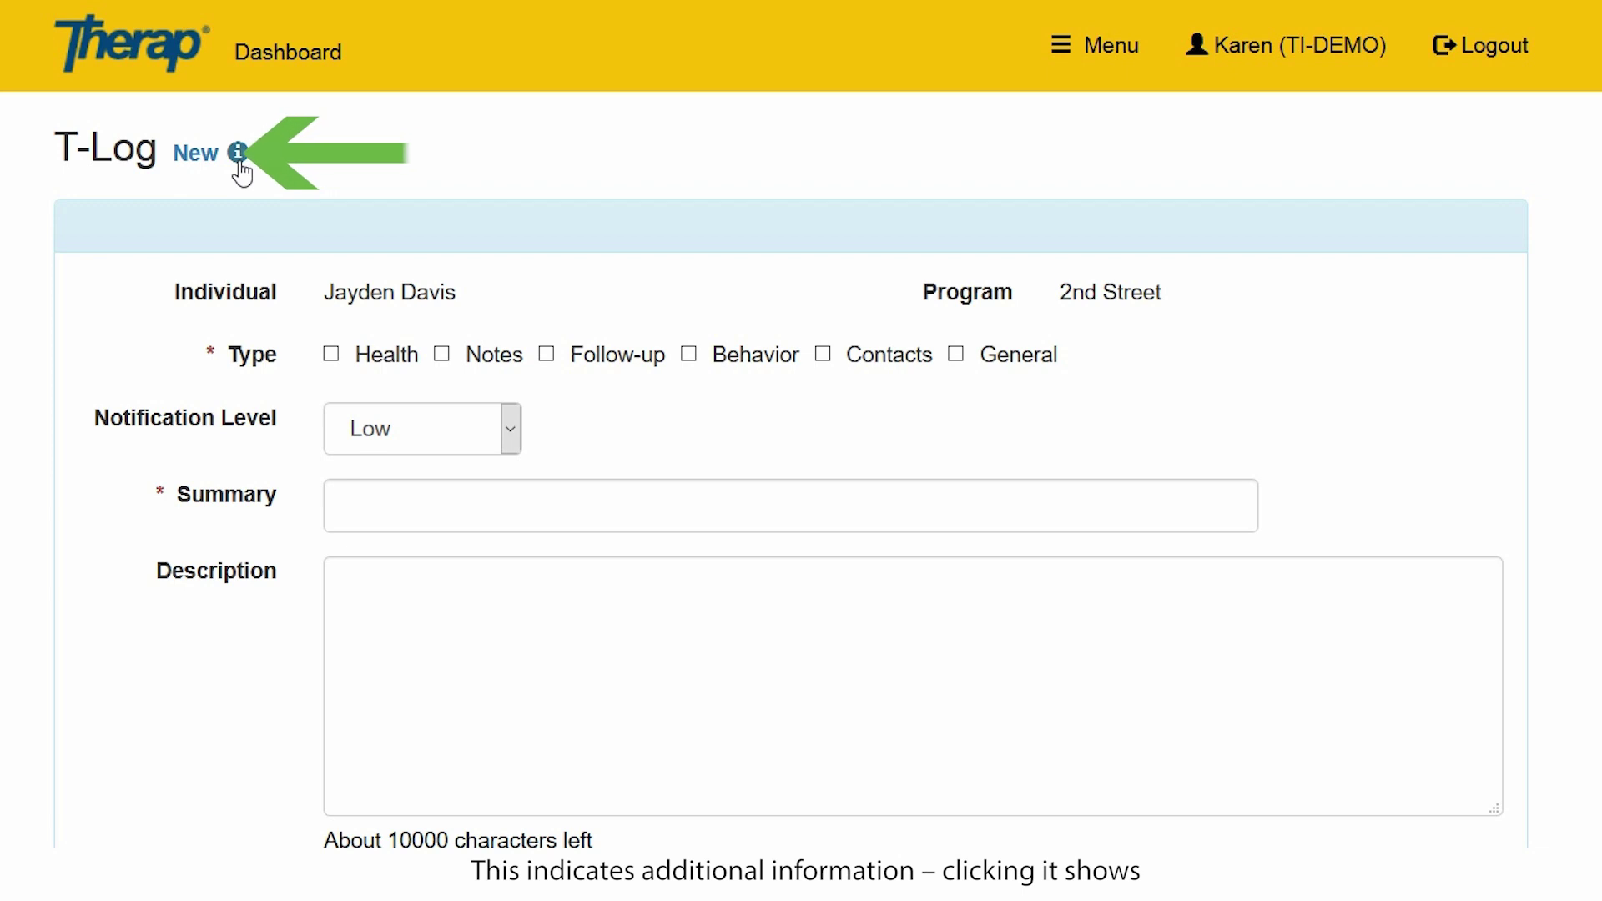
View the new T-Log's additional form information and the available notification levels.
click(238, 158)
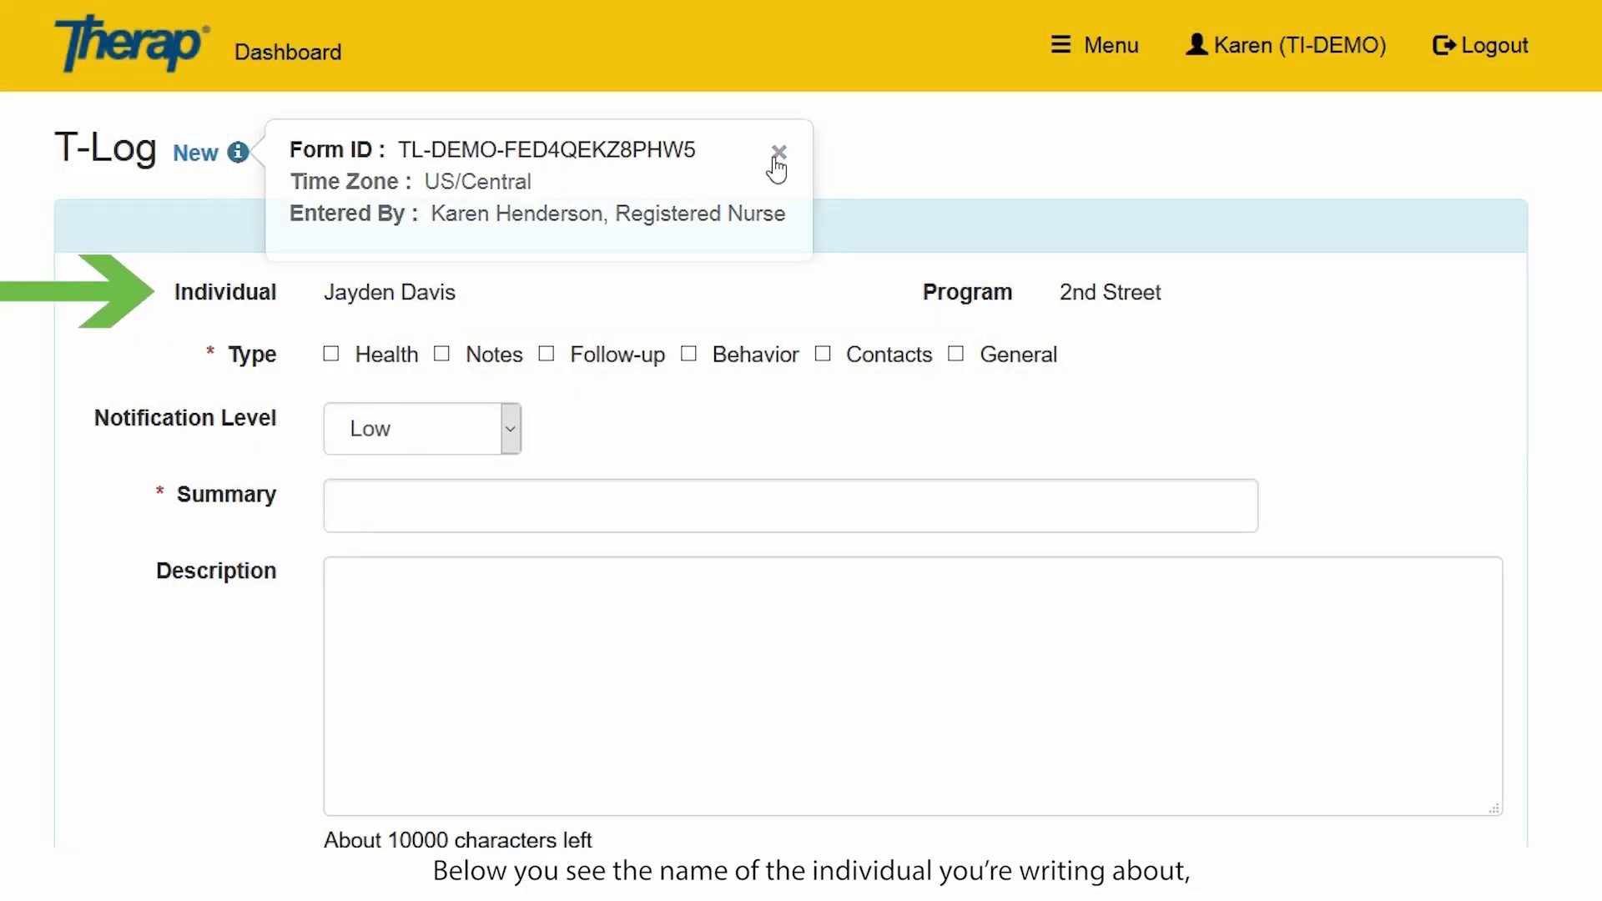
click(778, 152)
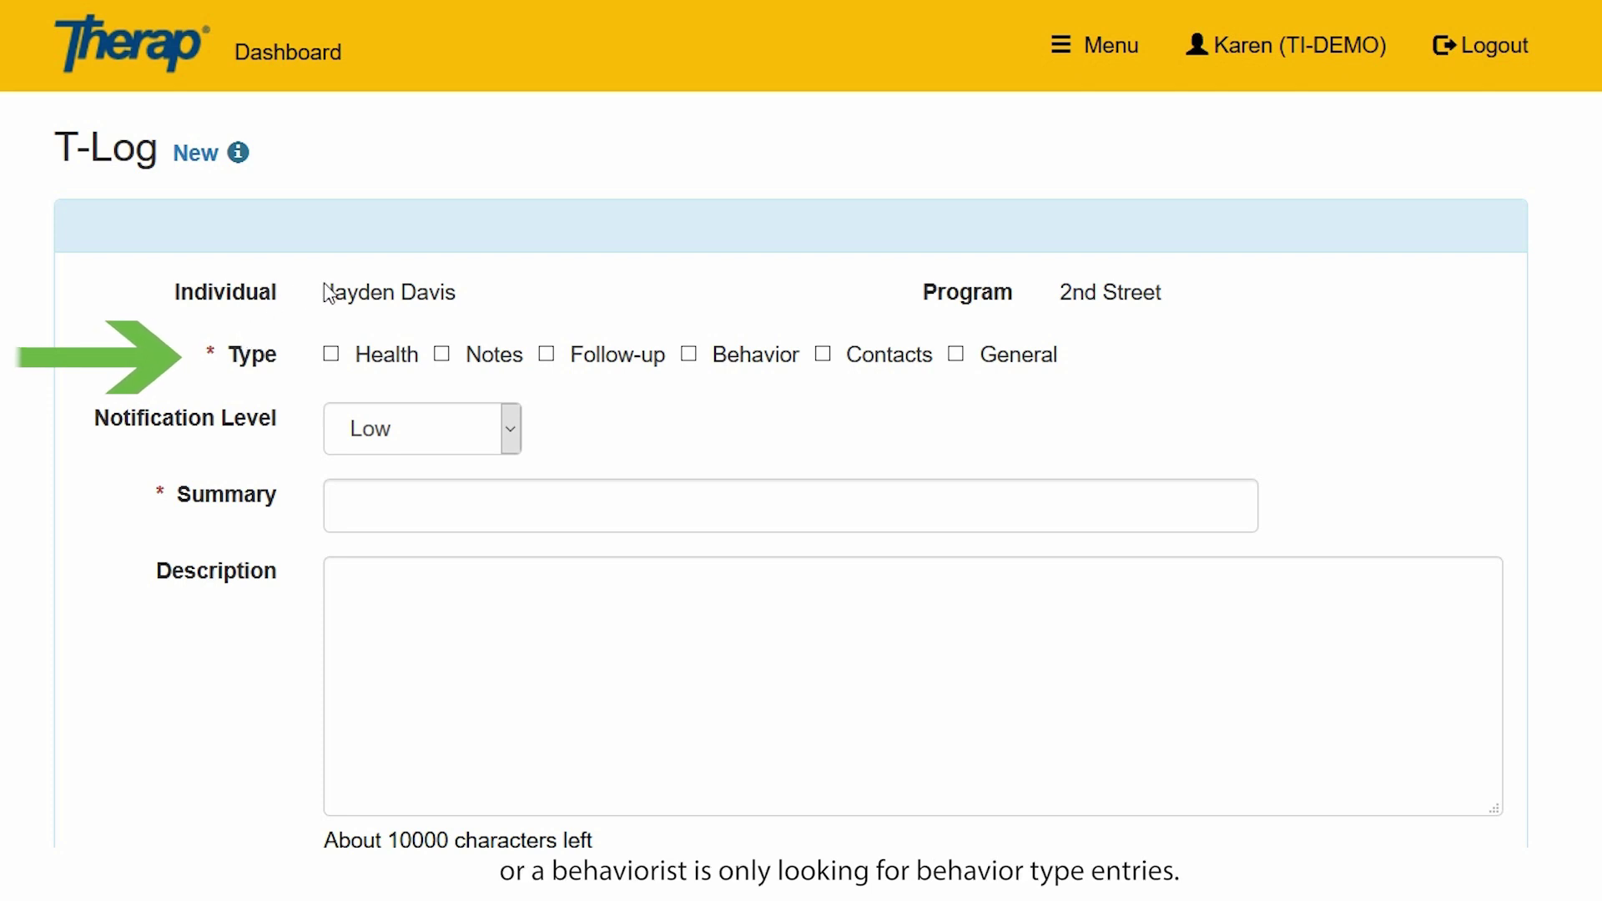
click(510, 436)
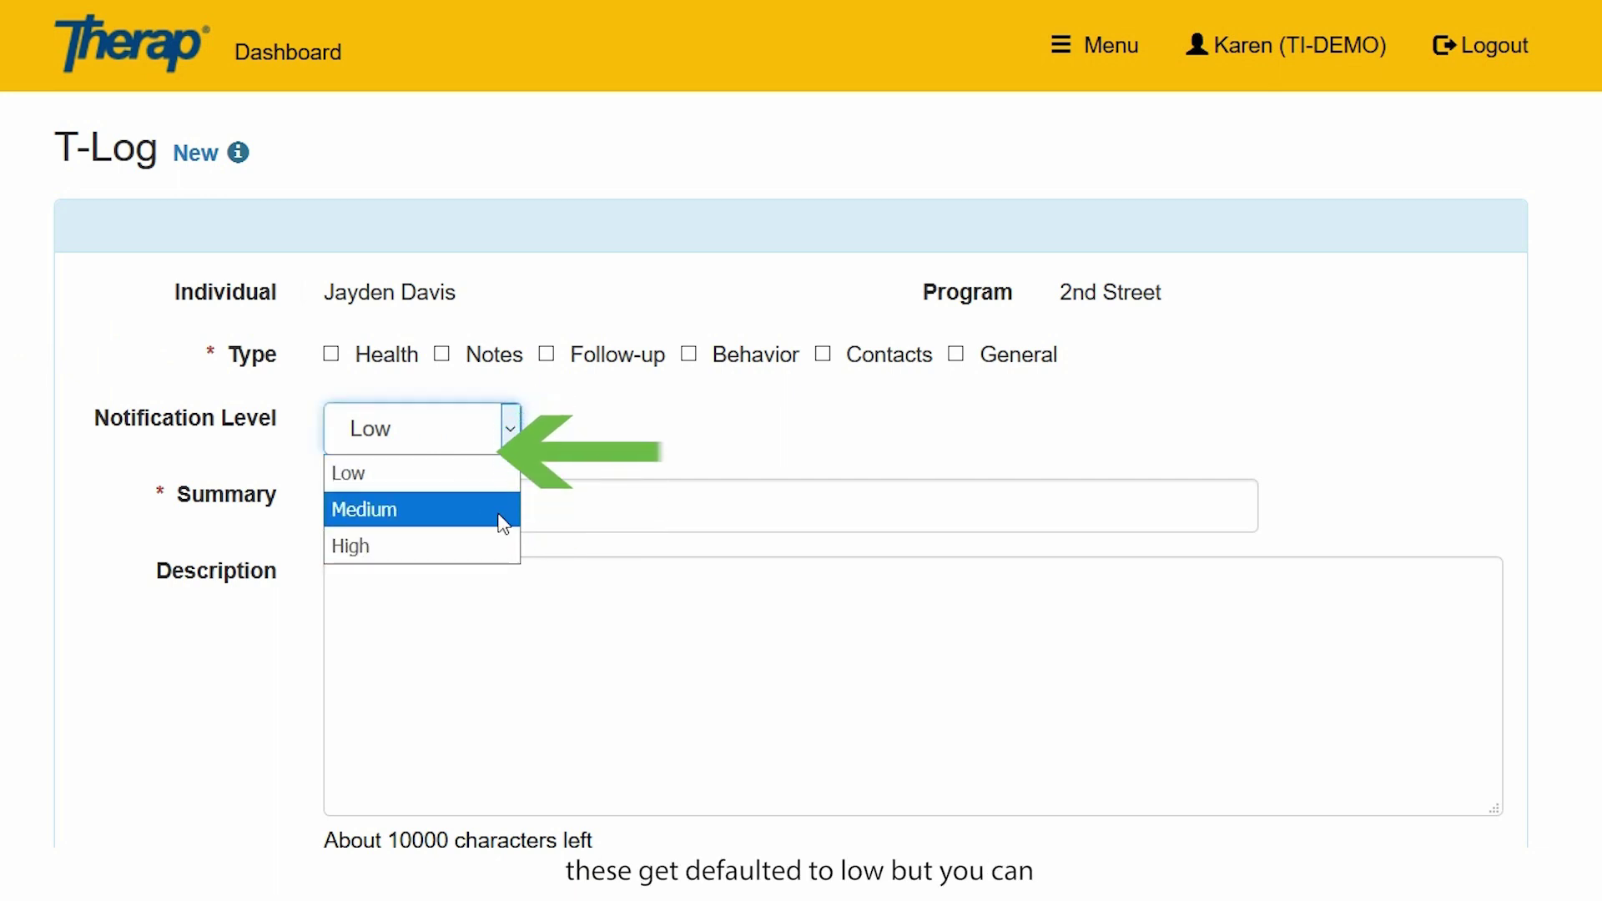
click(517, 439)
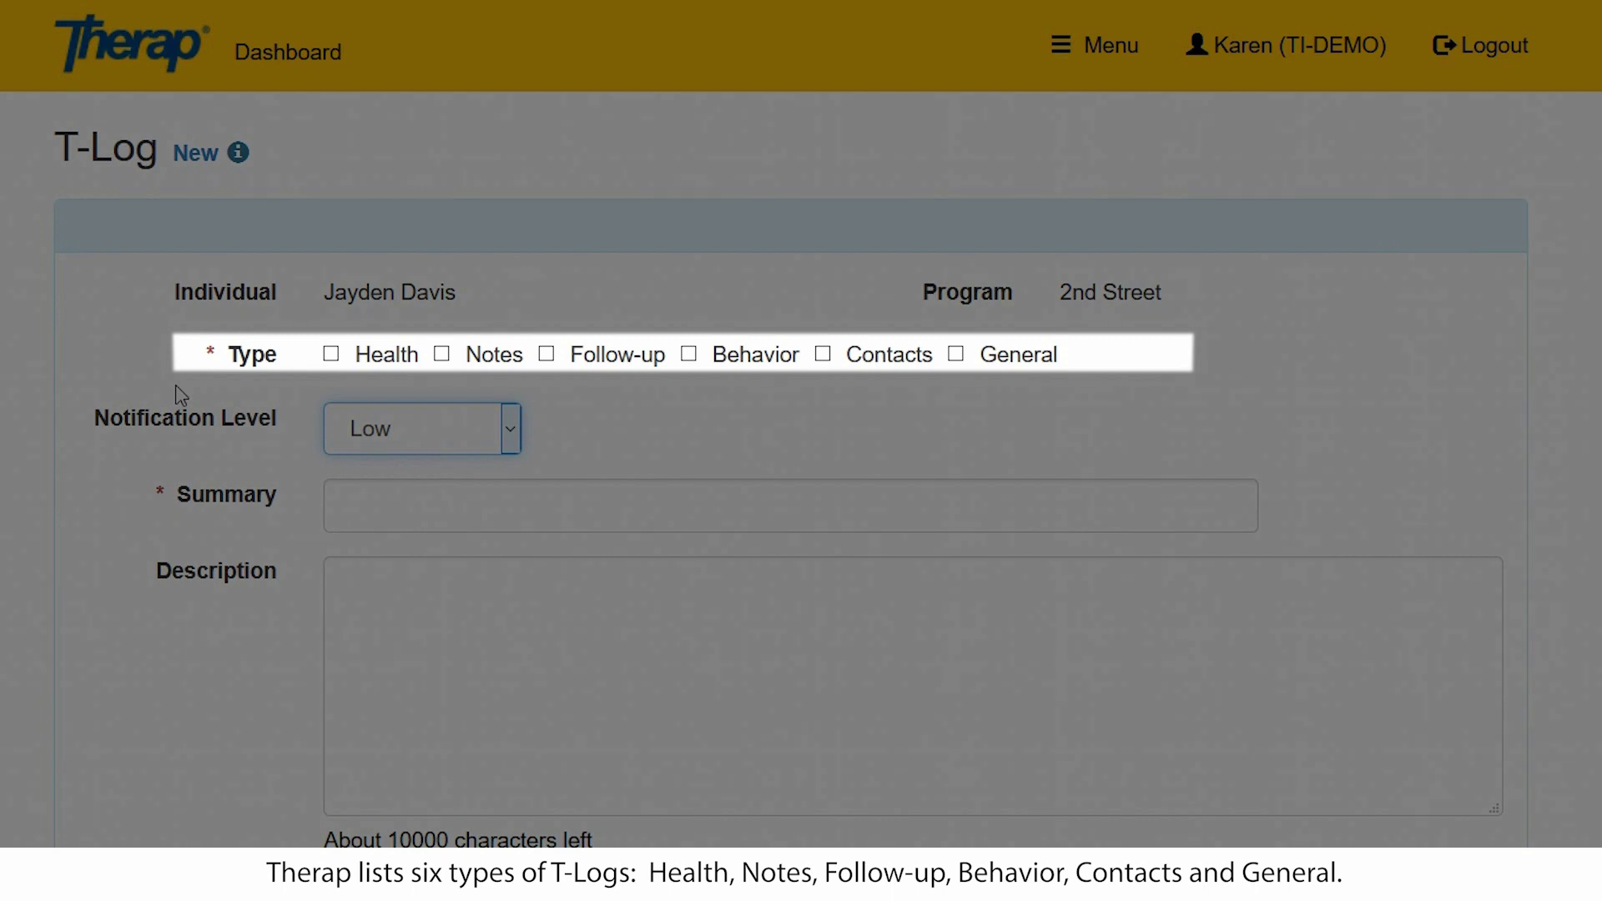
Set the T-Log type to Health only, leaving Notes and General unselected.
click(330, 354)
click(443, 353)
click(955, 355)
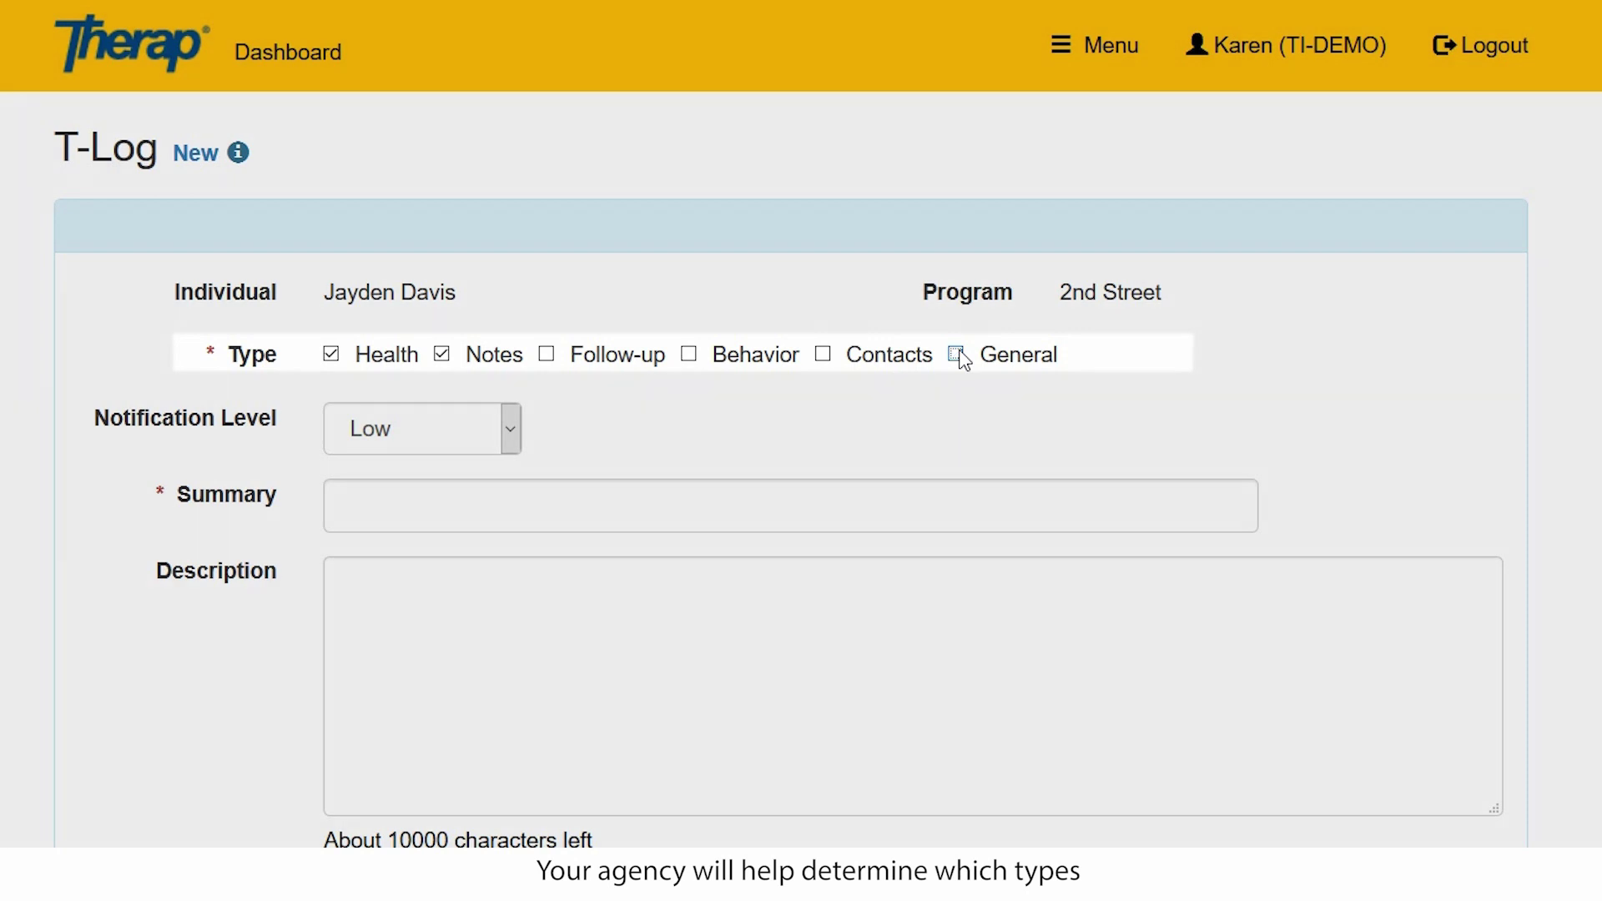
click(956, 355)
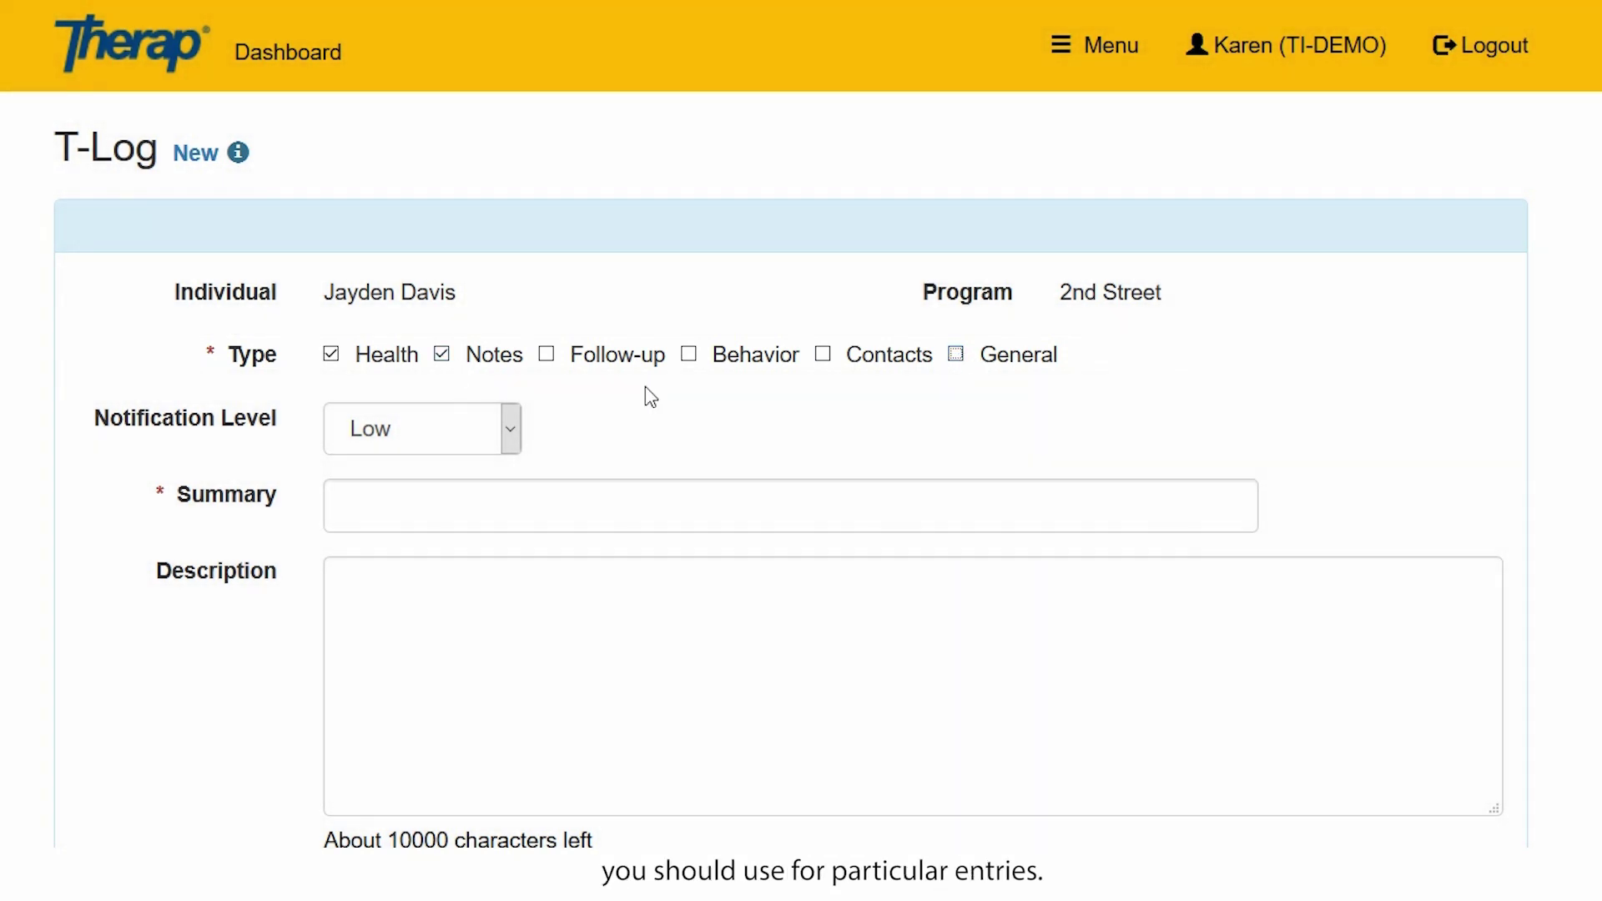
click(444, 354)
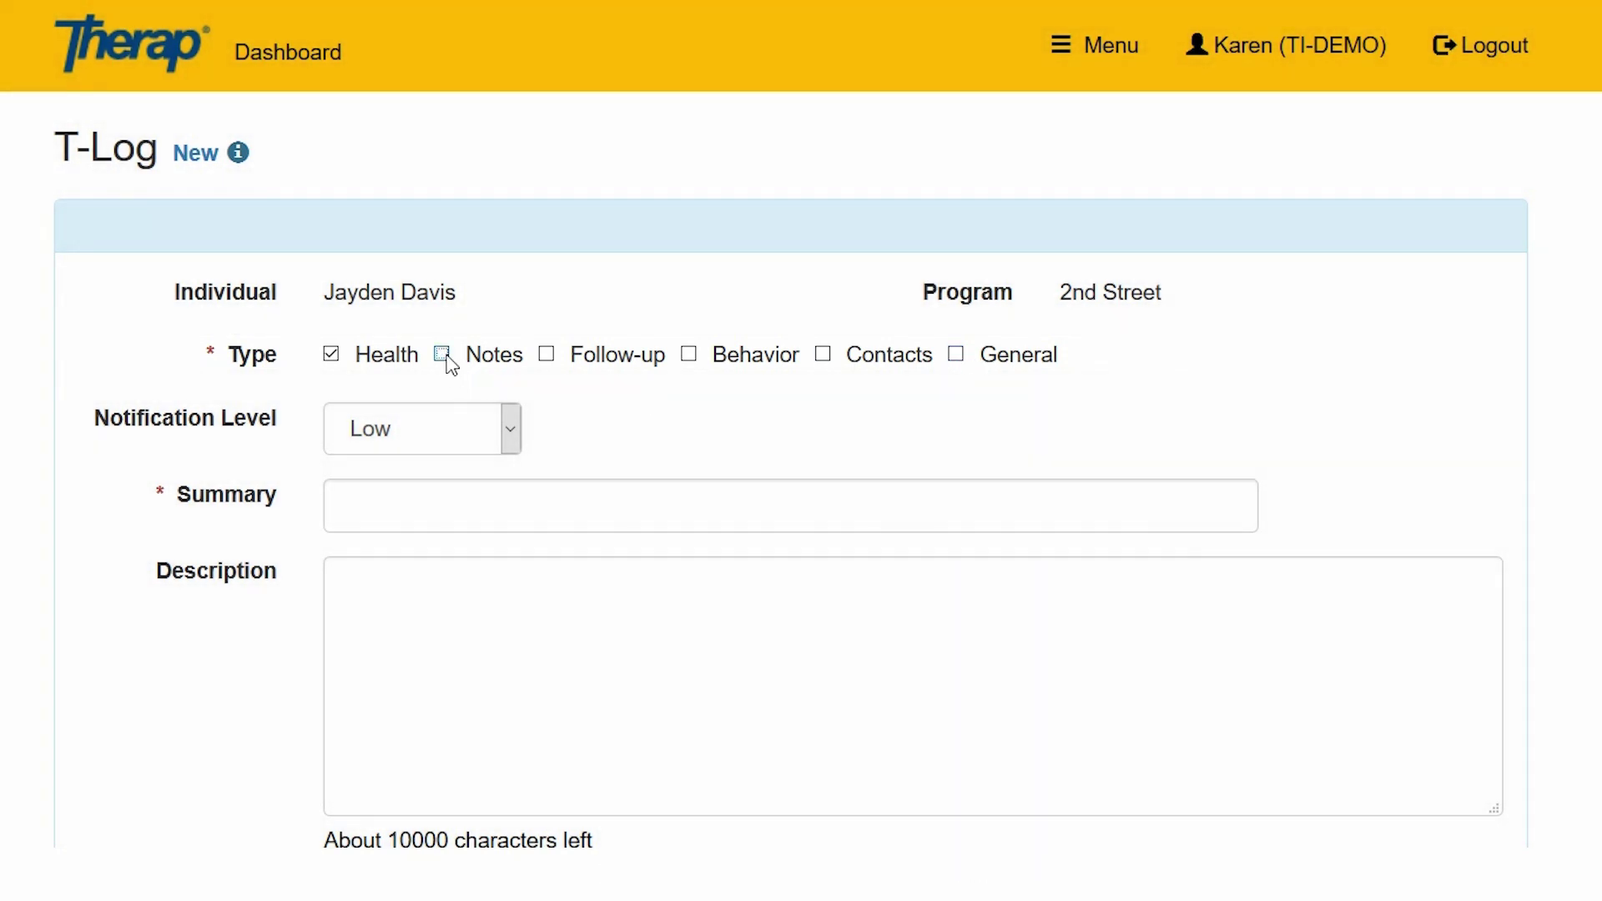
Set the notification level to High and enter "New medication" as the summary.
click(510, 443)
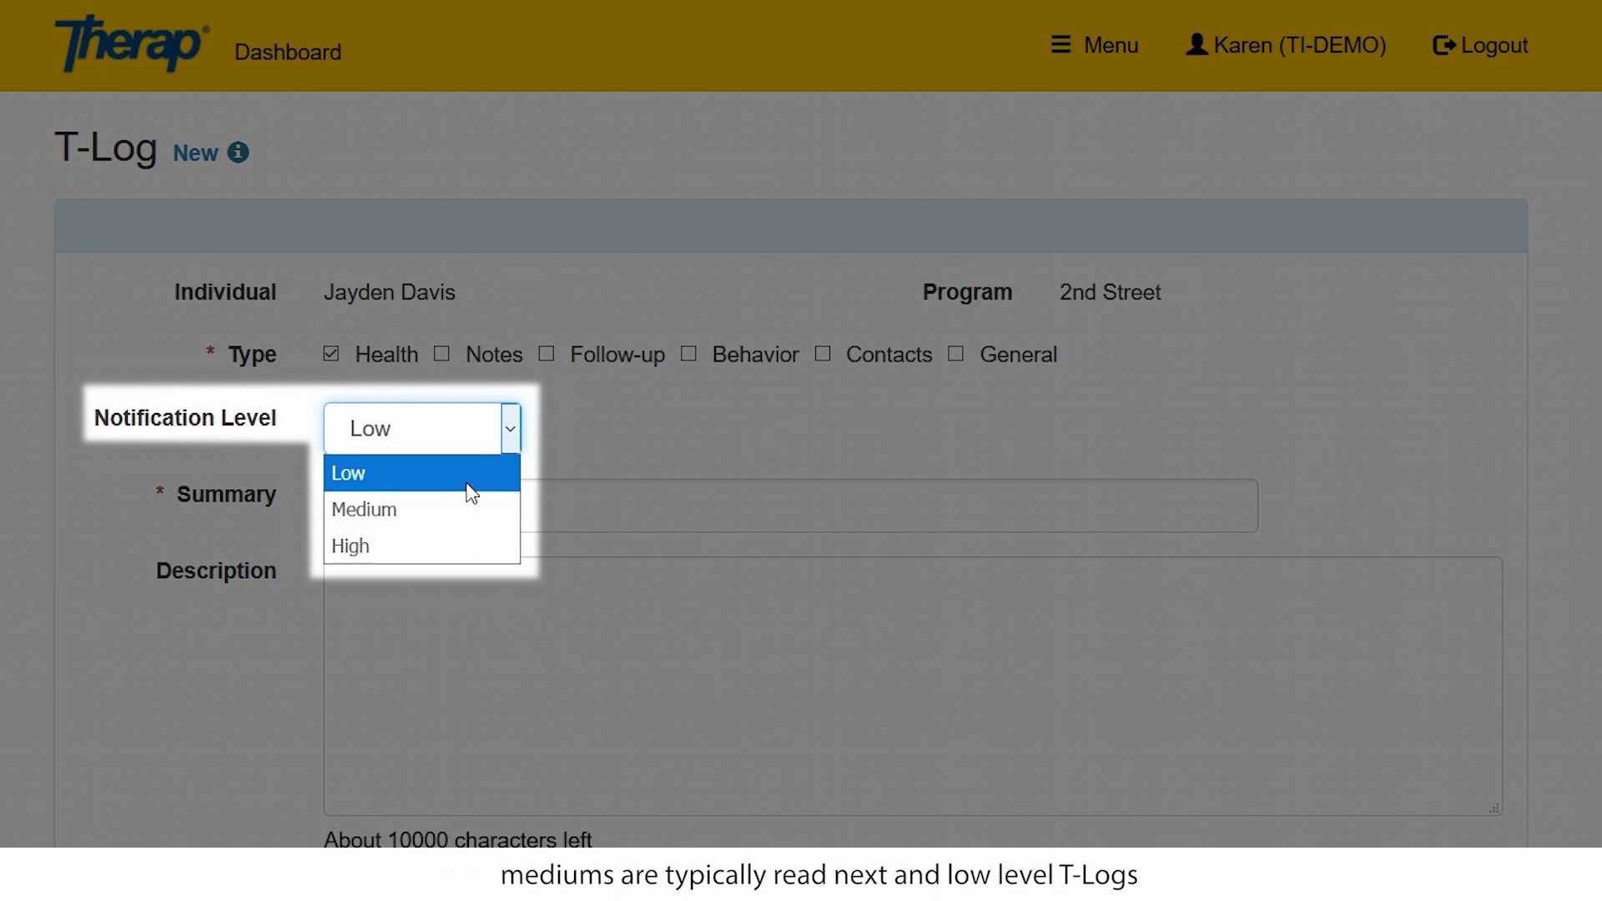
click(459, 548)
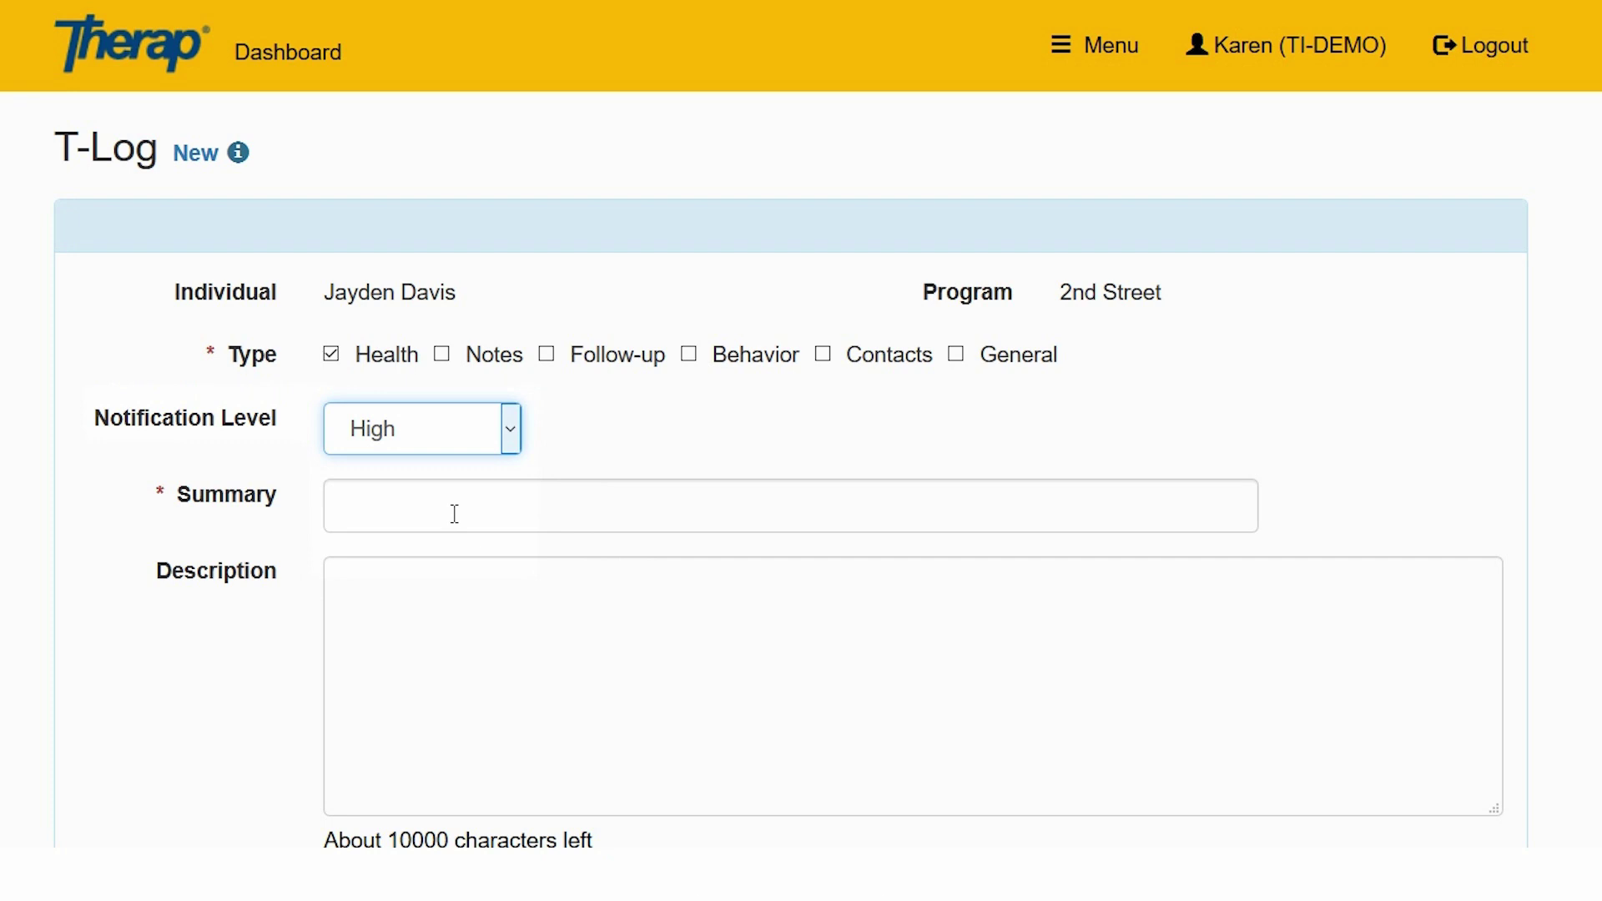
click(455, 513)
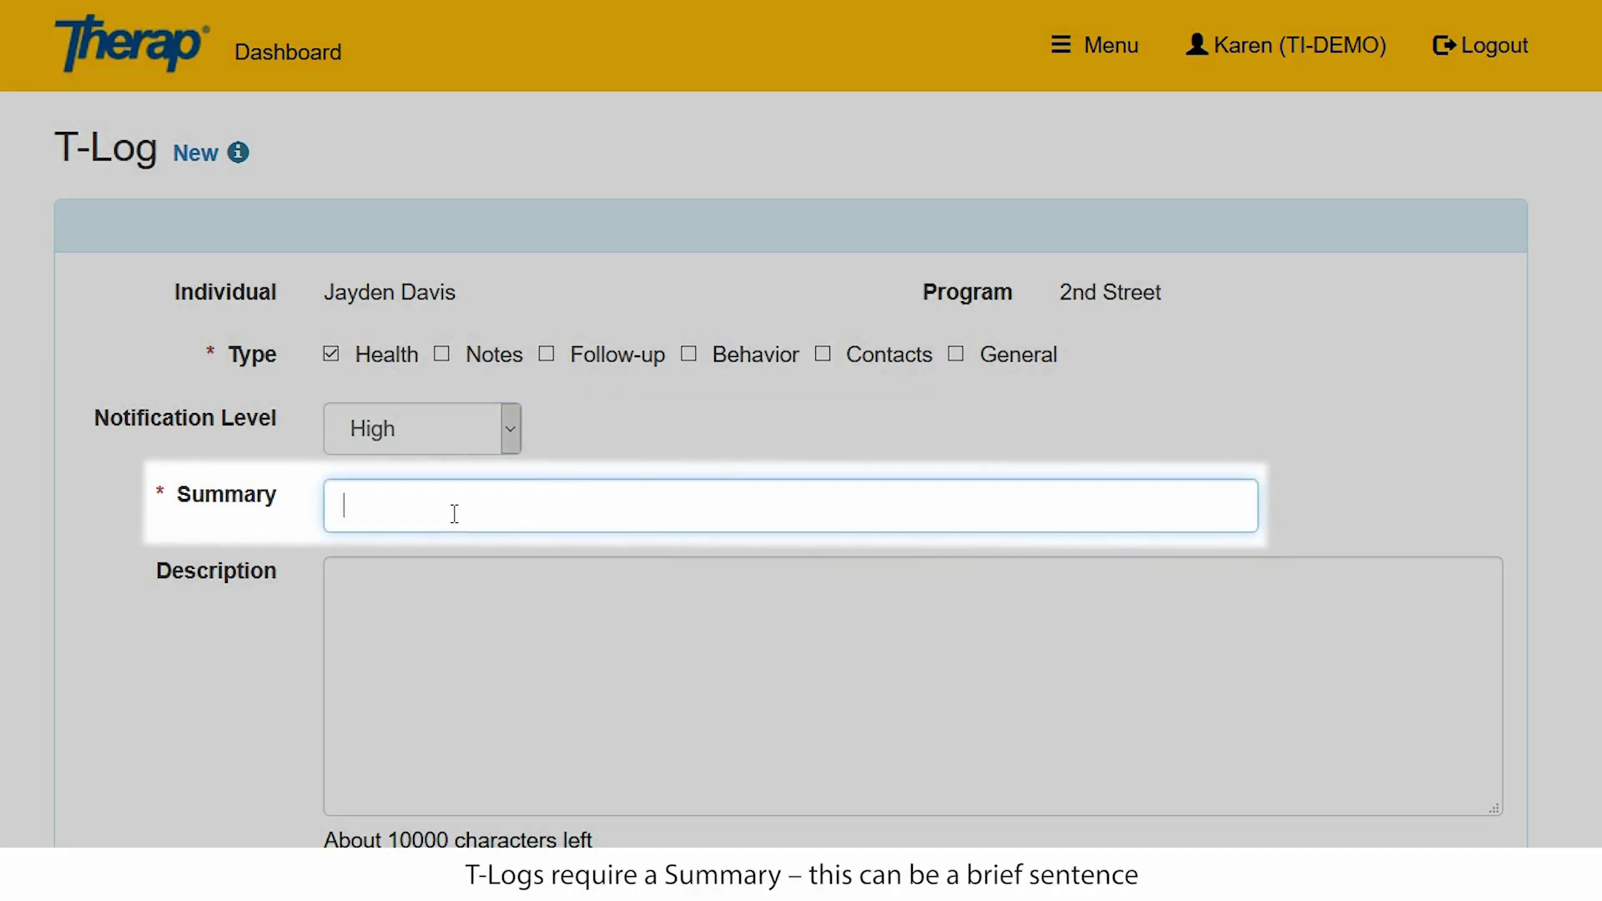
text(New medication)
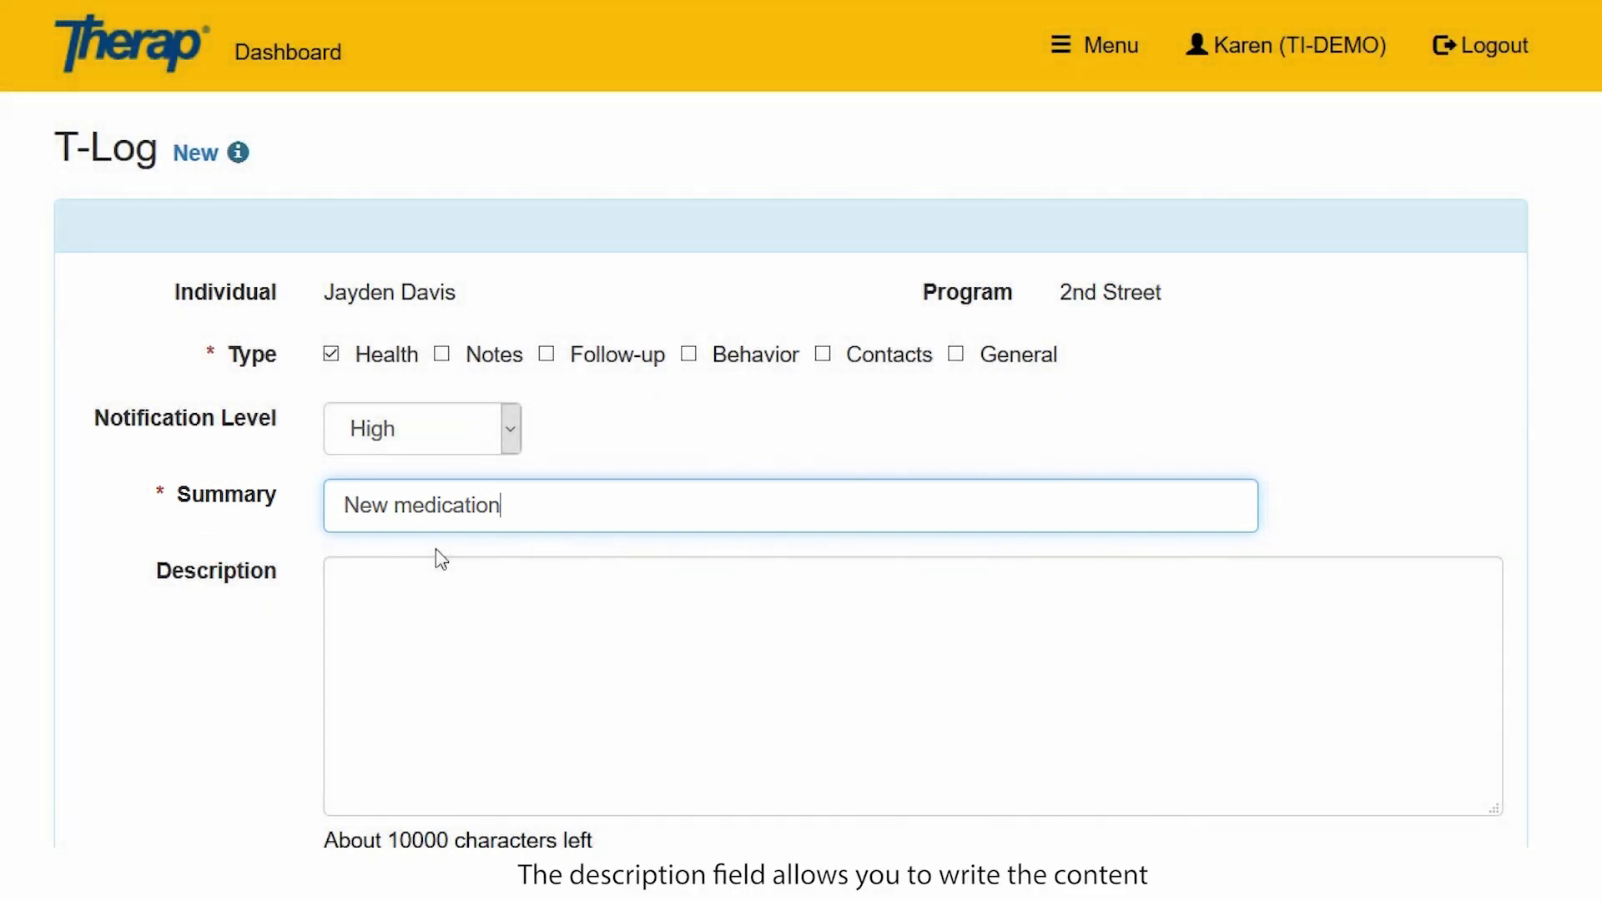
Describe the Edema diagnosis, LASIX 20 MG Tablet every night from 12/21/2017 at 8 PM, the nausea precaution and nurse notification, and slightly shorten the description box.
click(424, 583)
text(Ja)
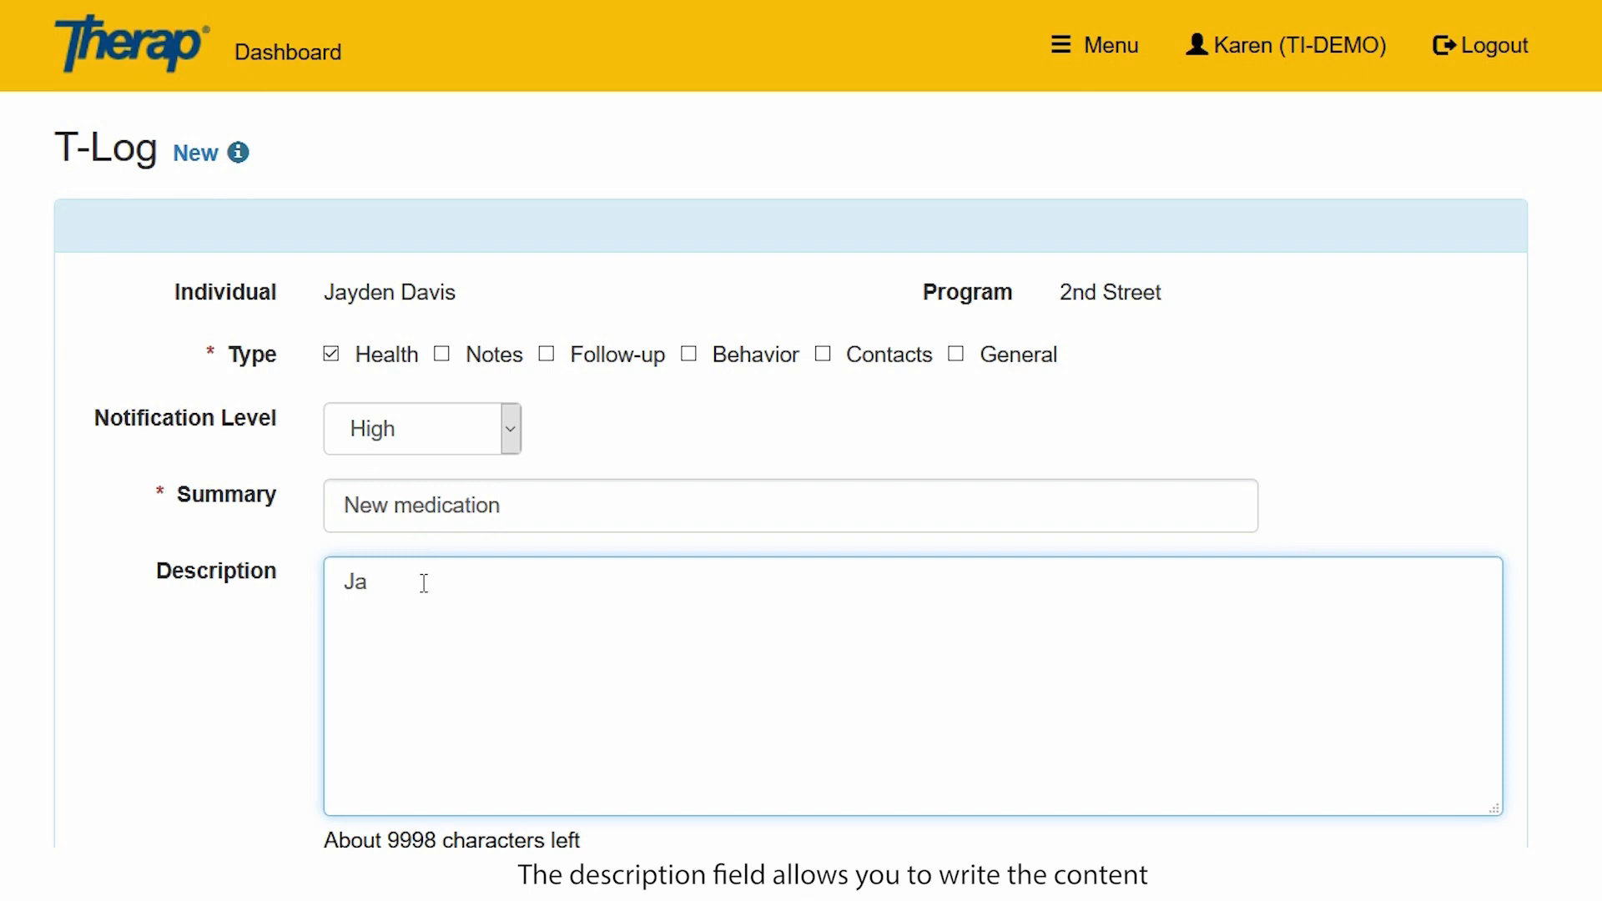
text(yden has been )
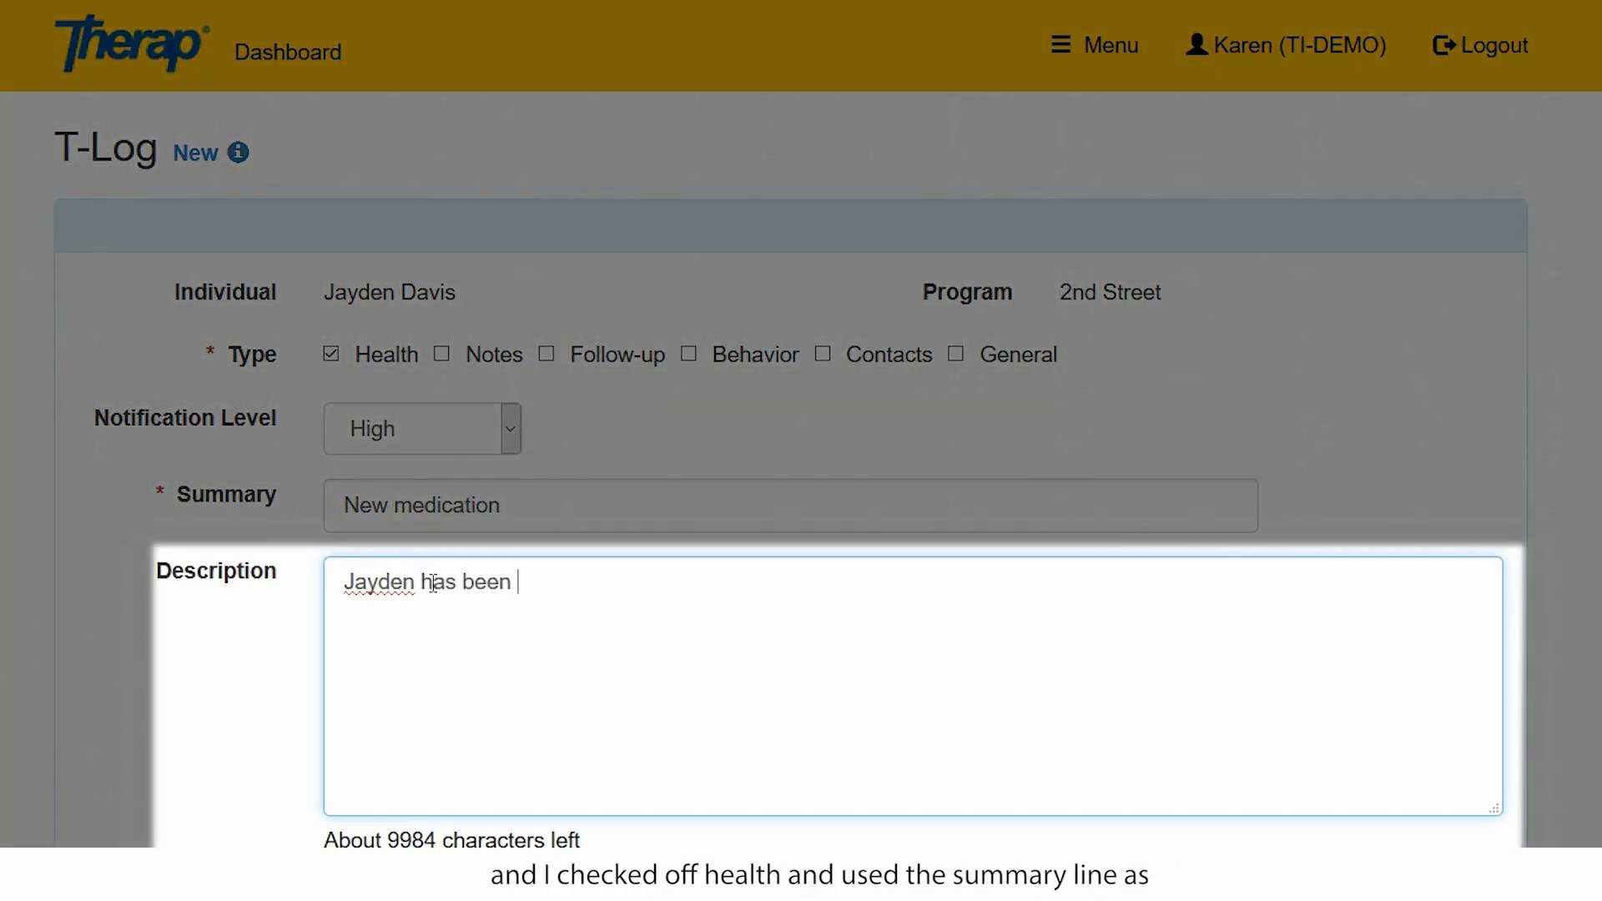
text(diagno)
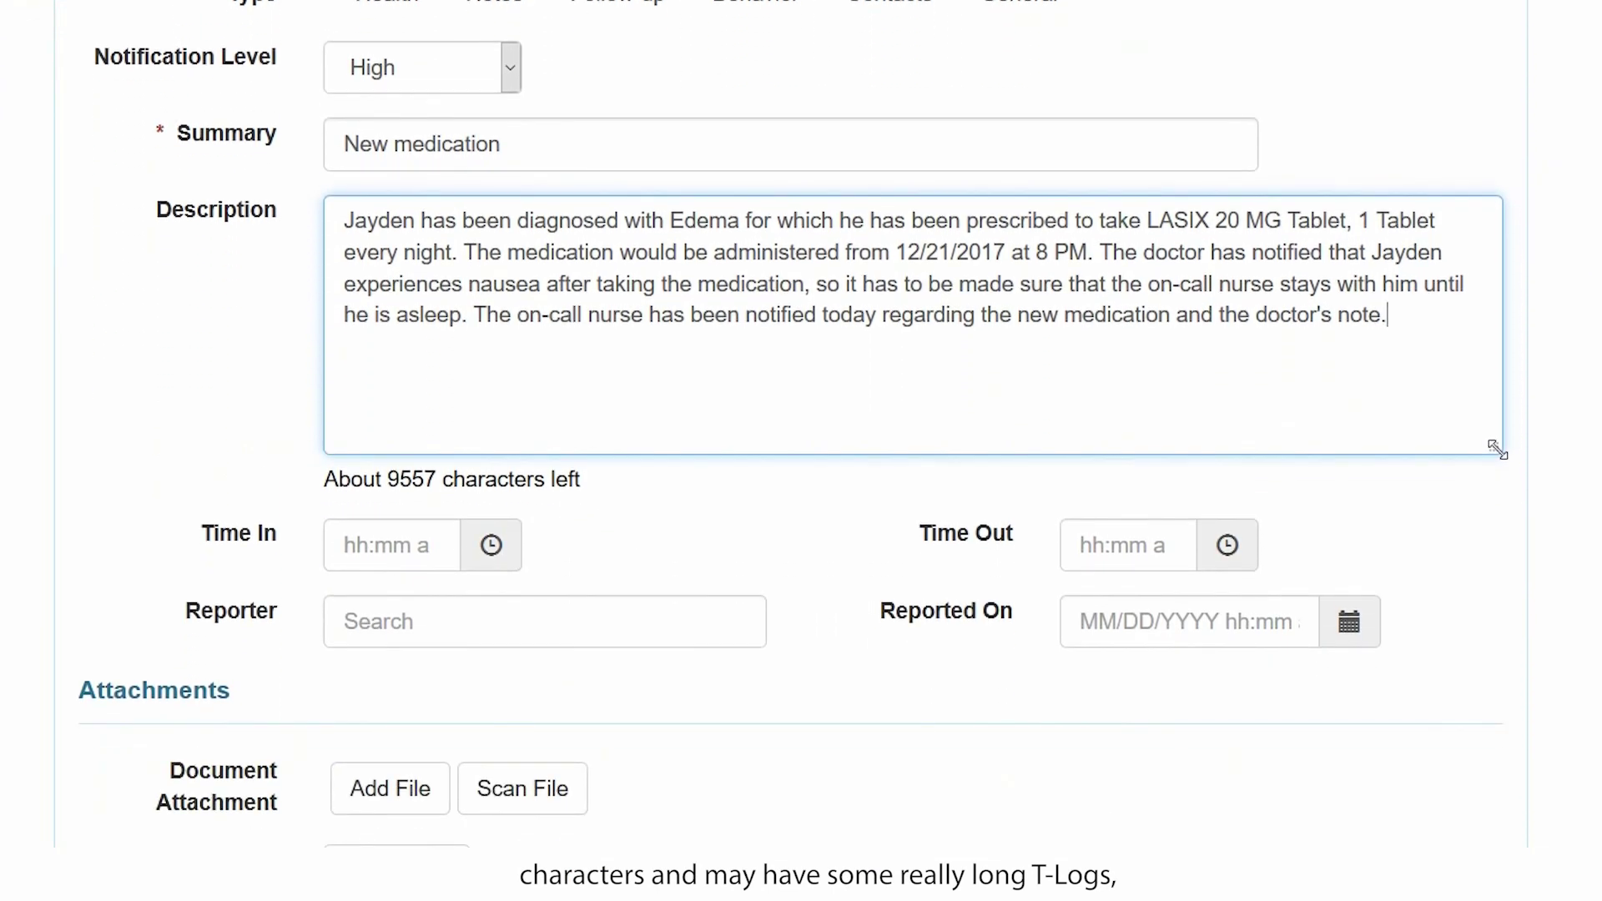
mouse_move(1496, 450)
mouse_down()
mouse_move(1545, 557)
mouse_move(1491, 504)
mouse_move(1502, 425)
mouse_up()
scroll(667, 536, up, 2)
scroll(667, 536, up, 2)
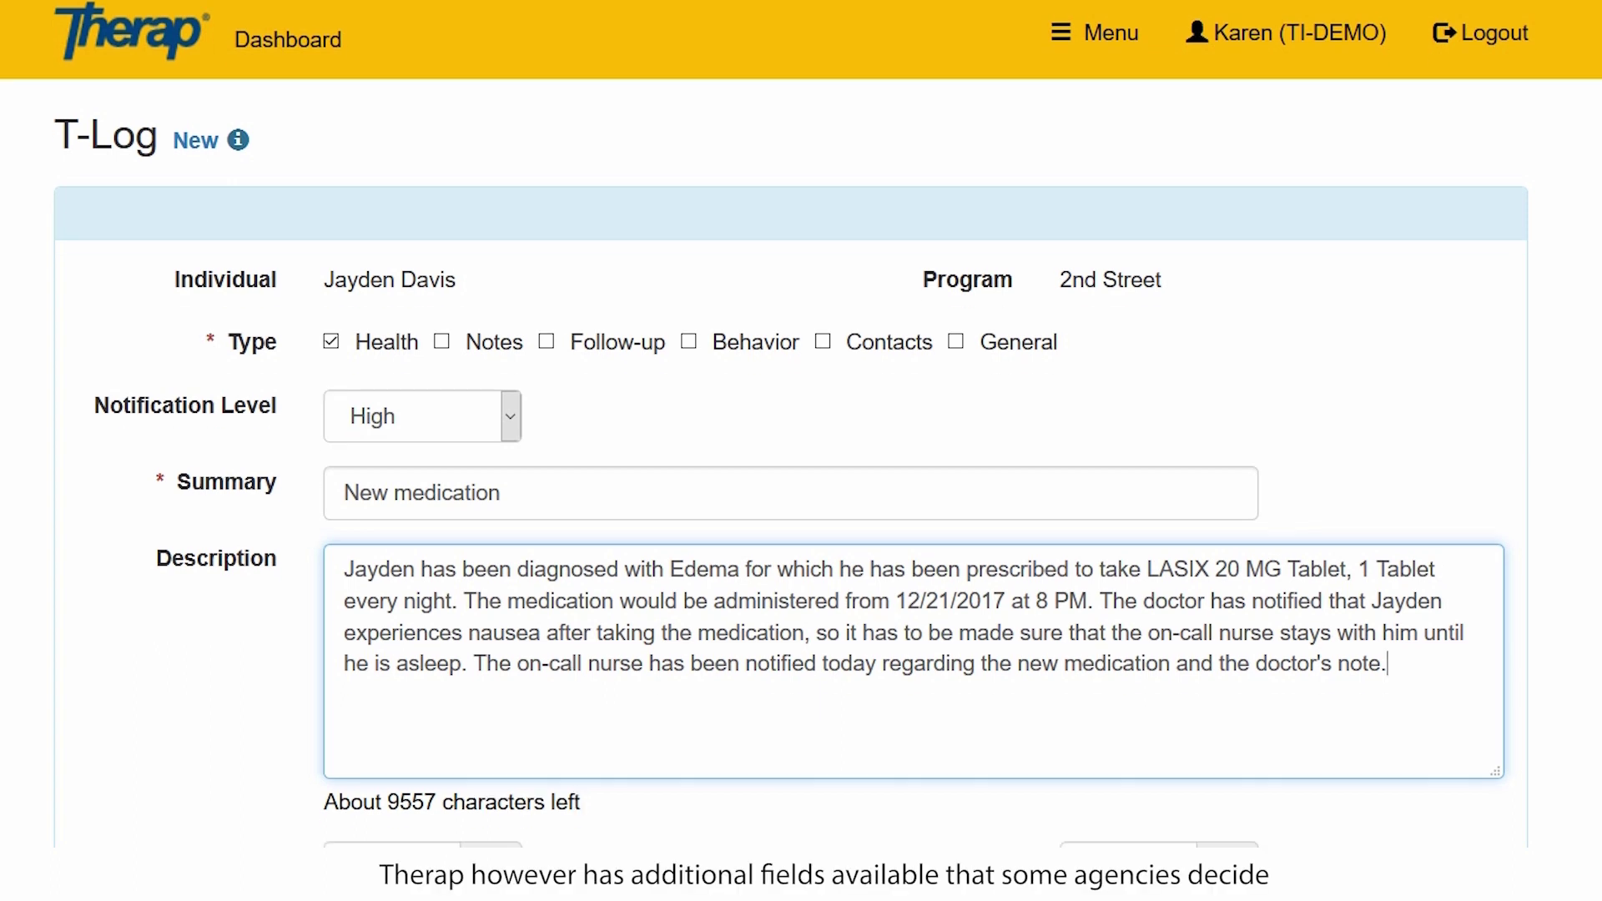
Set the T-Log's Time In to 09:00 am.
scroll(440, 726, down, 4)
click(361, 532)
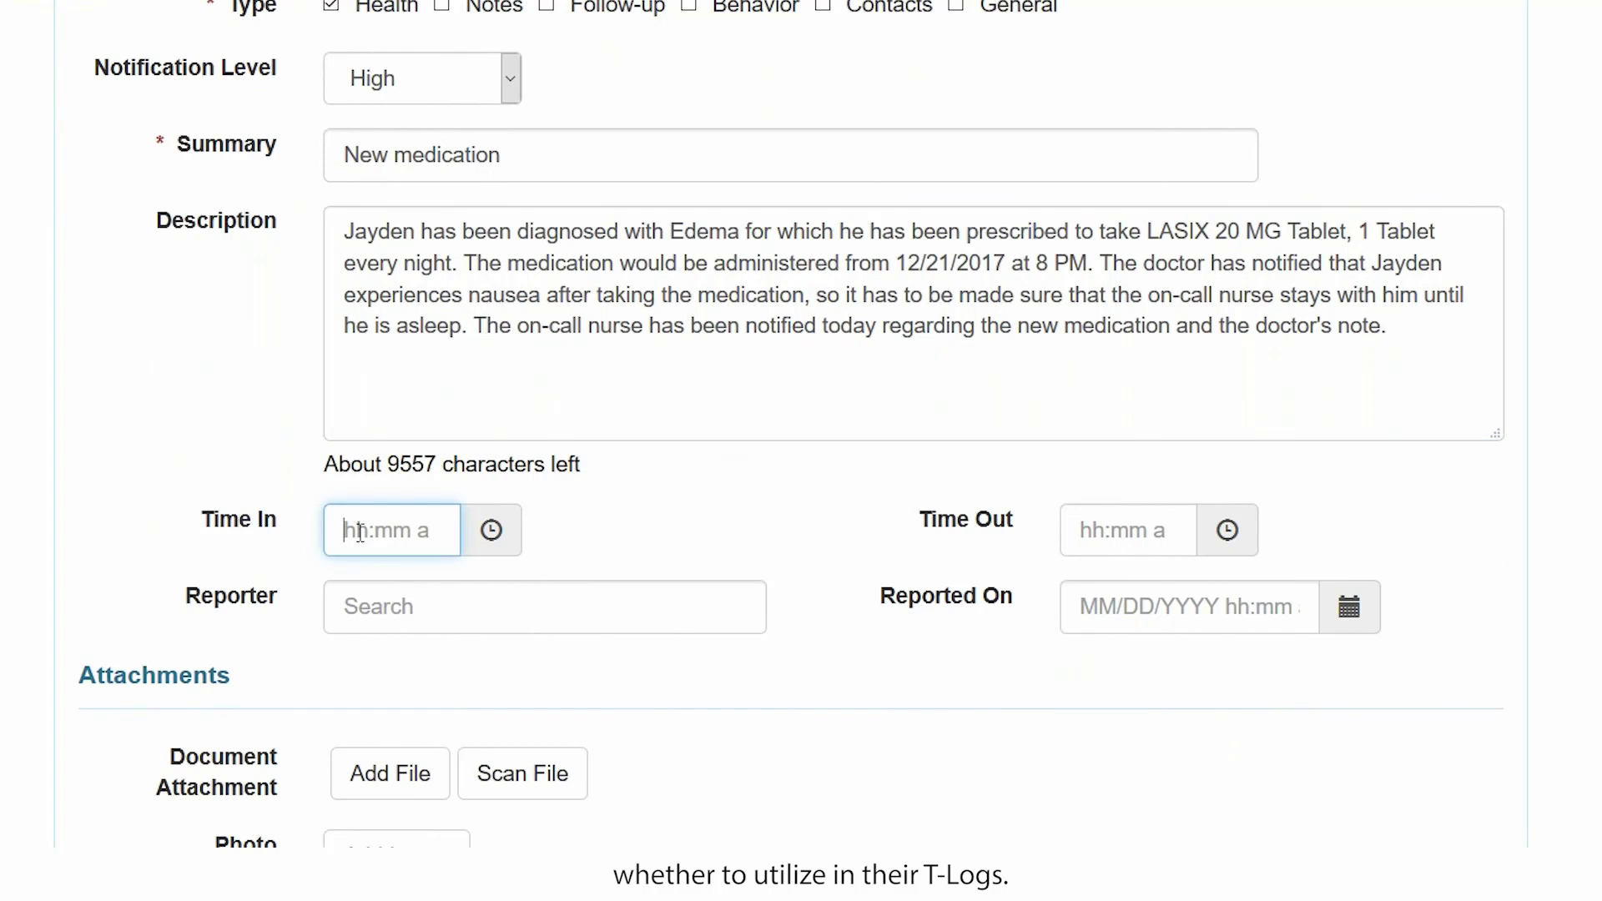
click(491, 542)
click(388, 239)
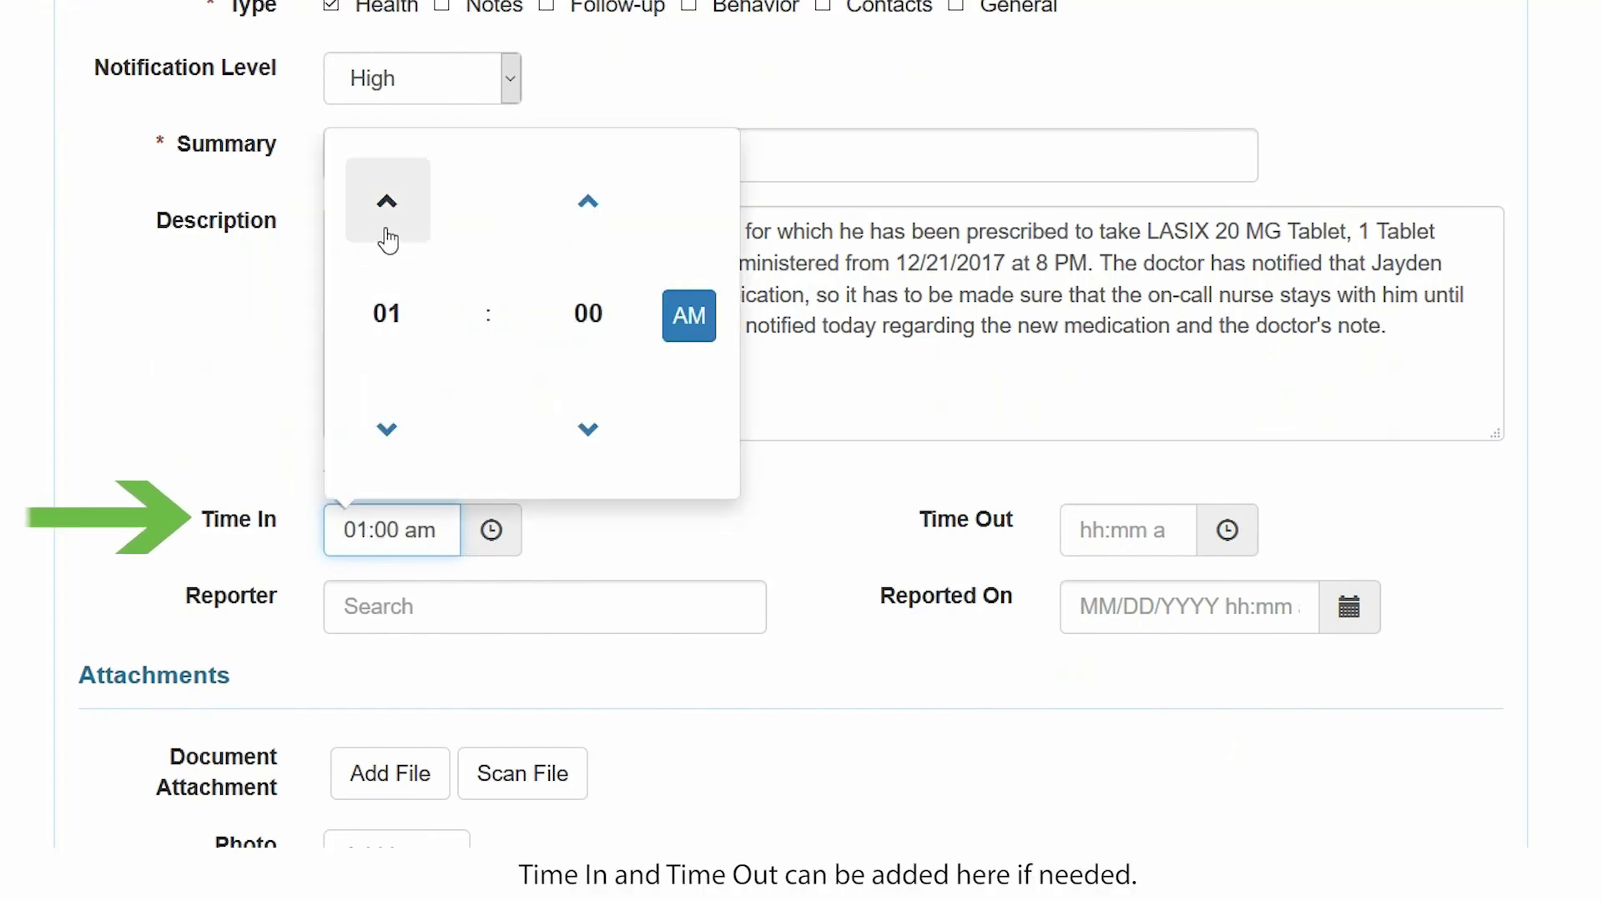
click(388, 241)
click(388, 239)
click(388, 240)
click(388, 239)
click(388, 240)
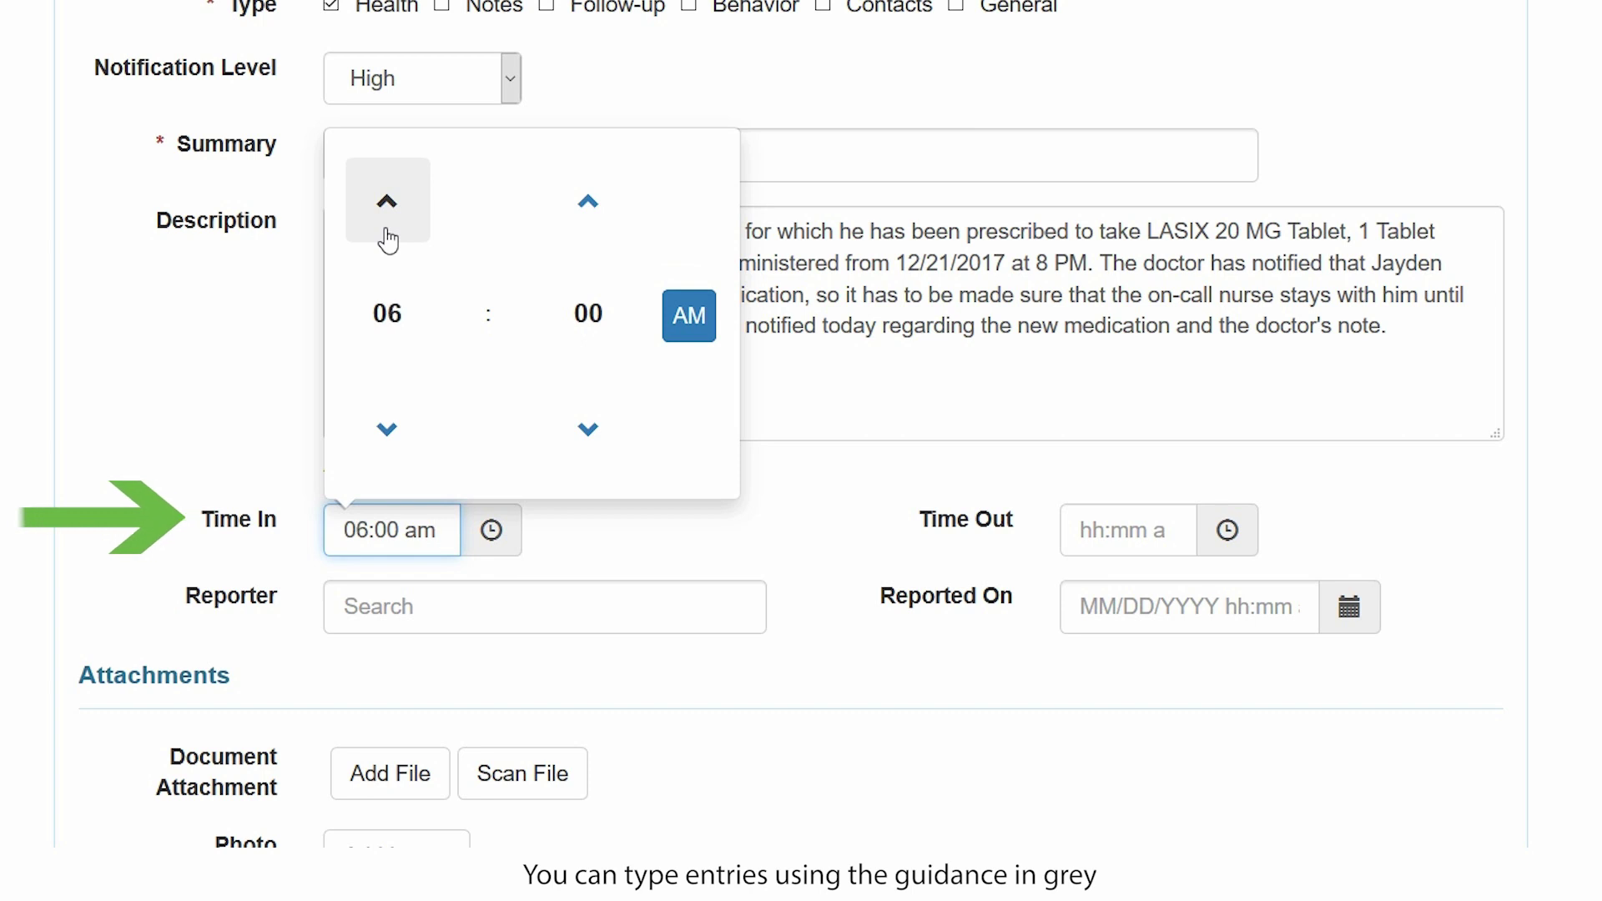
click(388, 240)
click(388, 239)
click(392, 239)
click(692, 330)
click(693, 330)
click(834, 512)
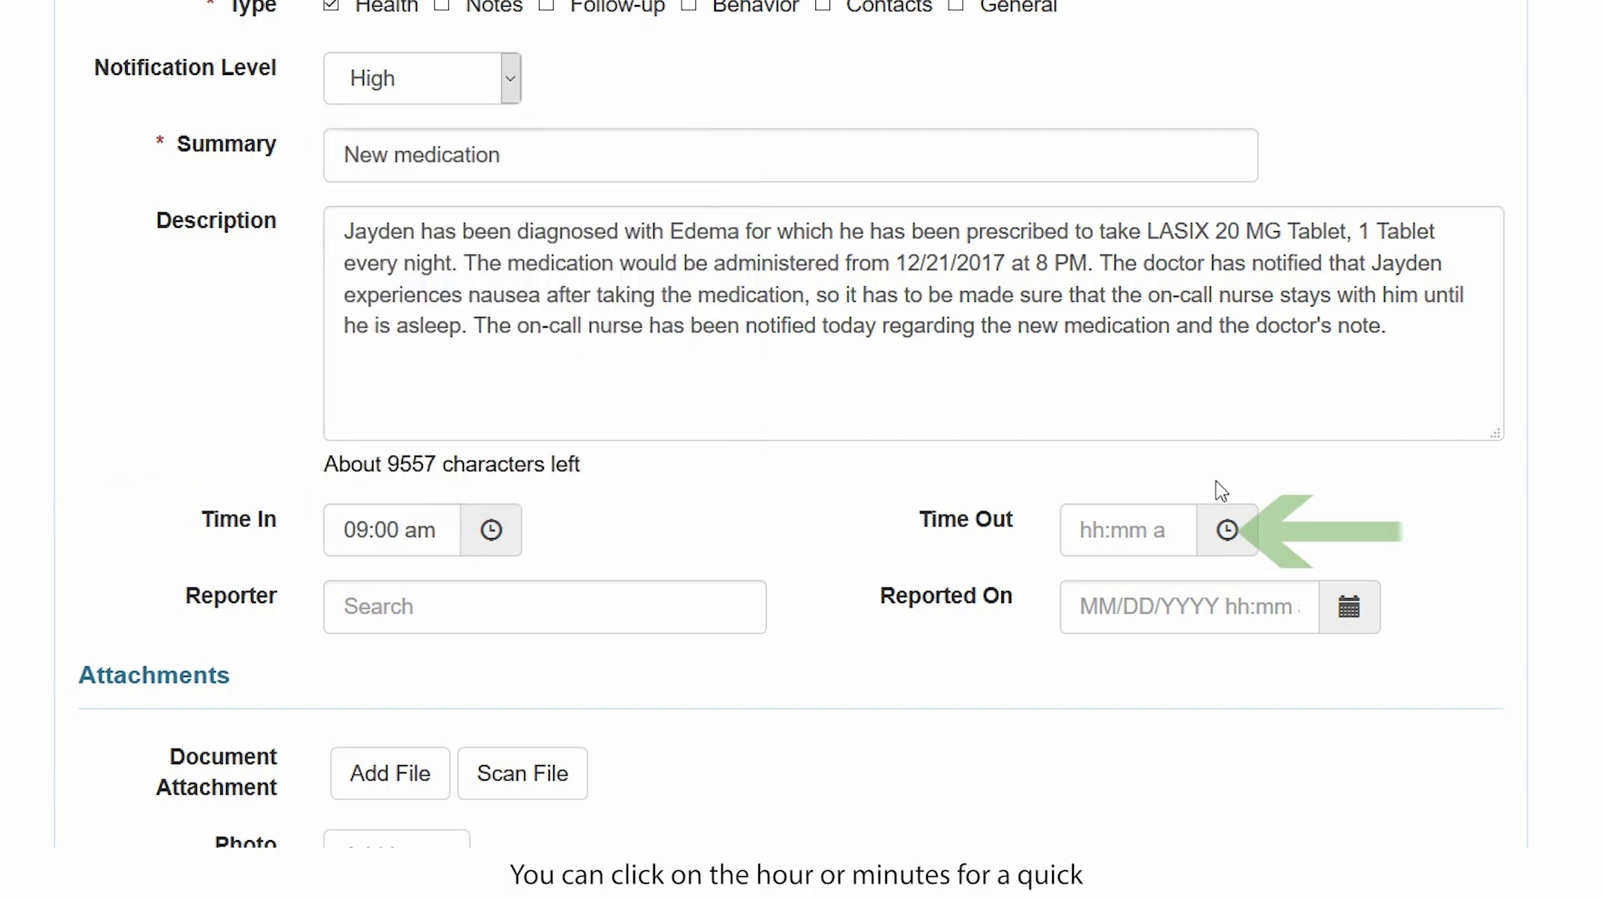
Set the T-Log's Time Out to 11:00 am.
click(1230, 532)
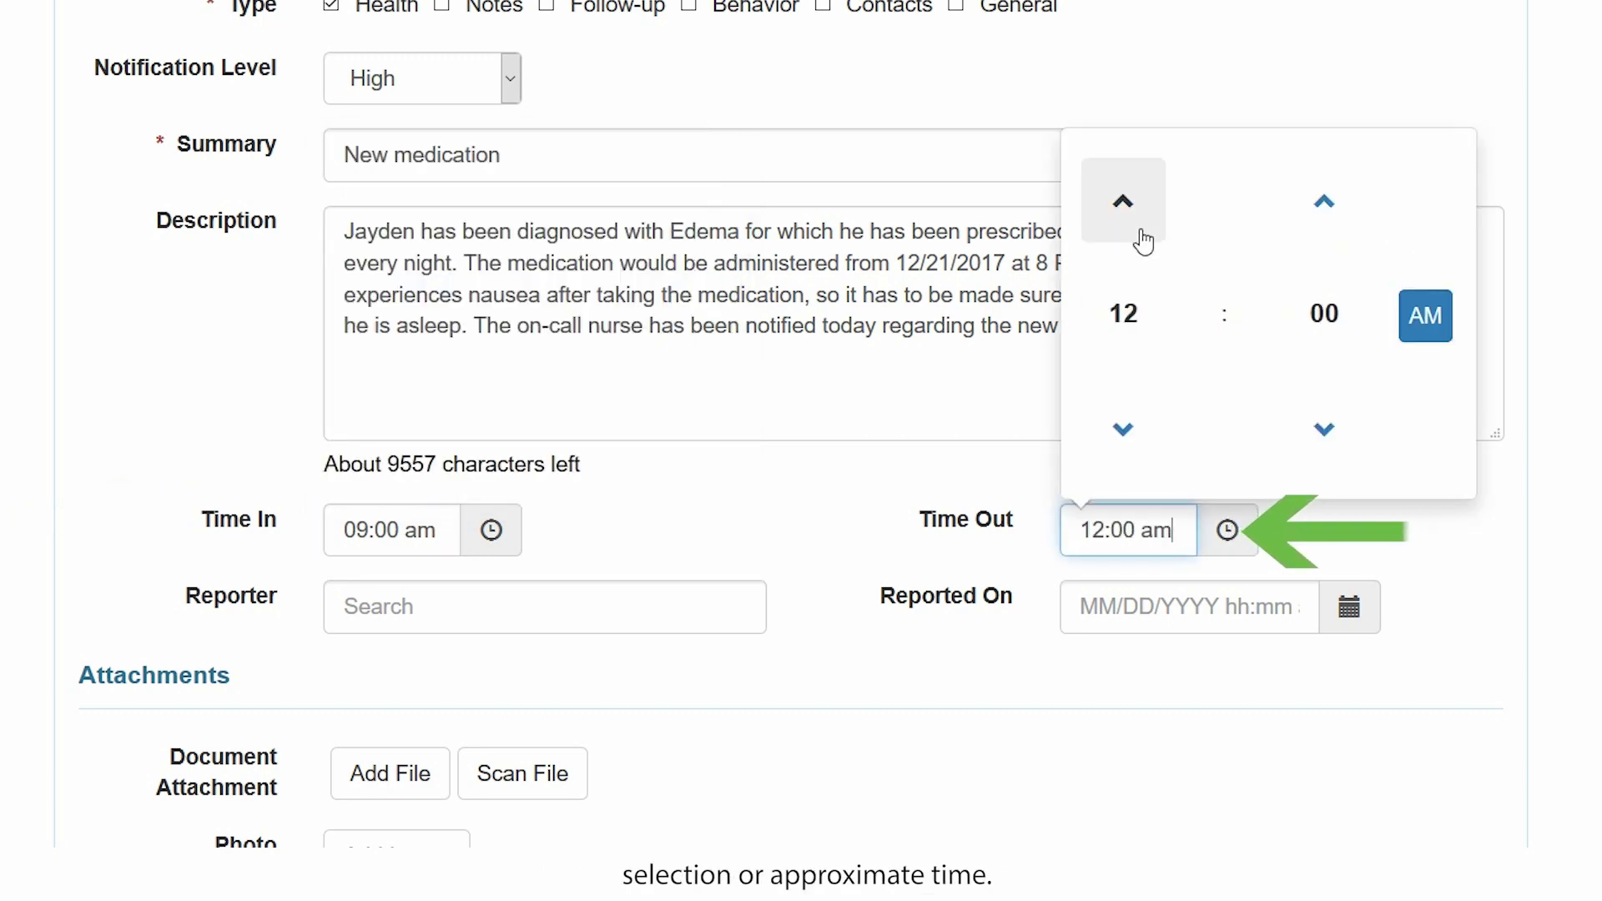
click(1140, 229)
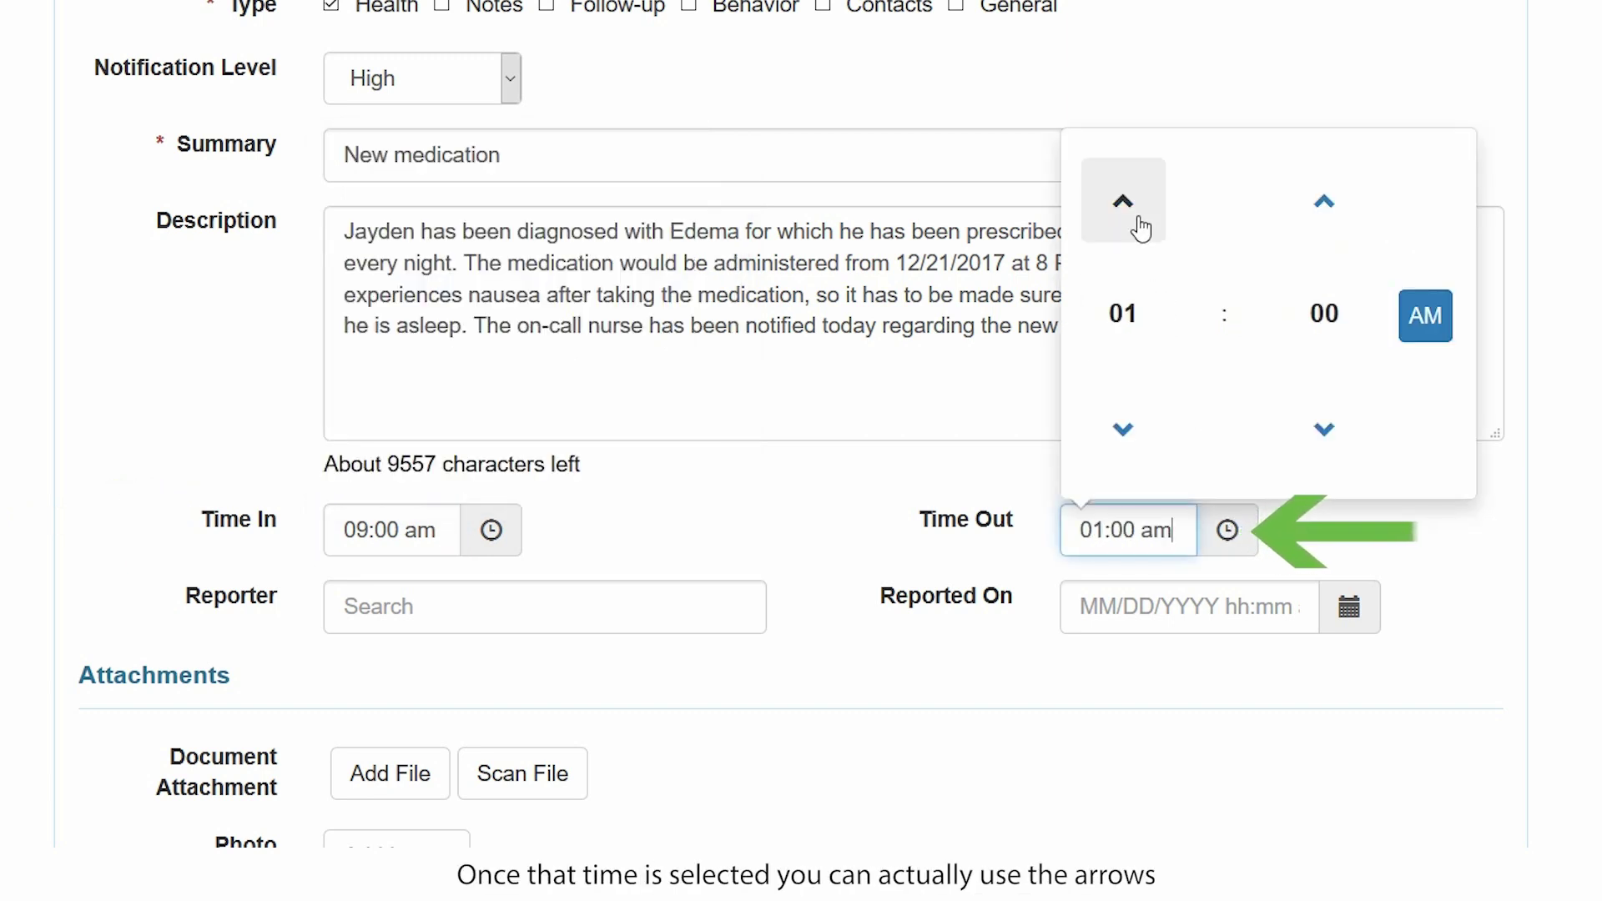
click(1118, 463)
click(1118, 463)
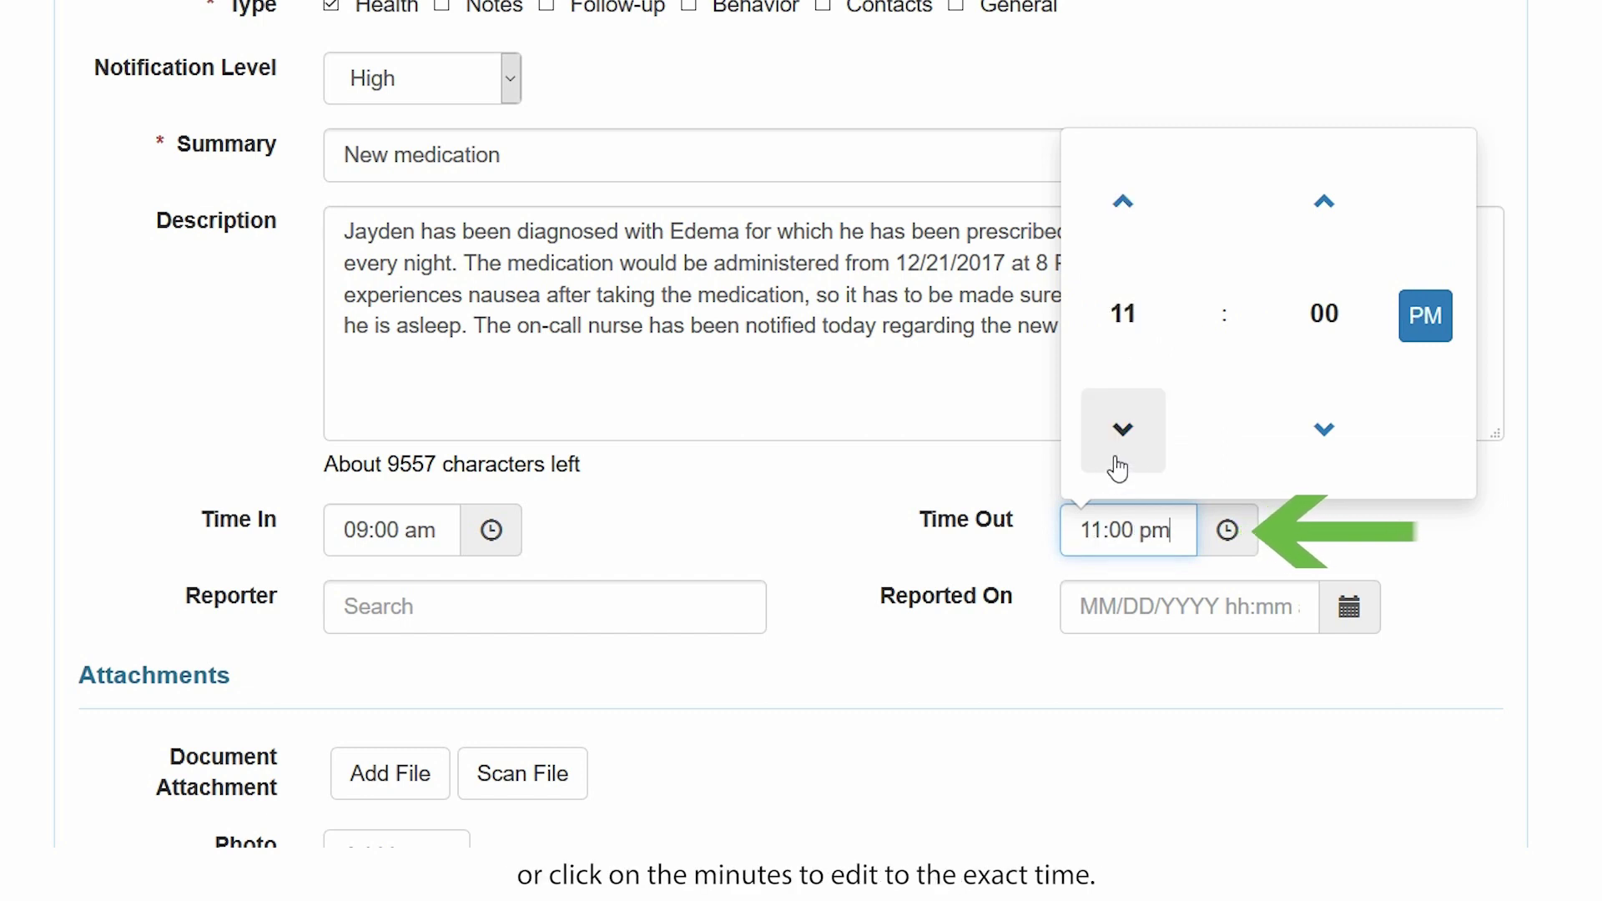
click(1448, 325)
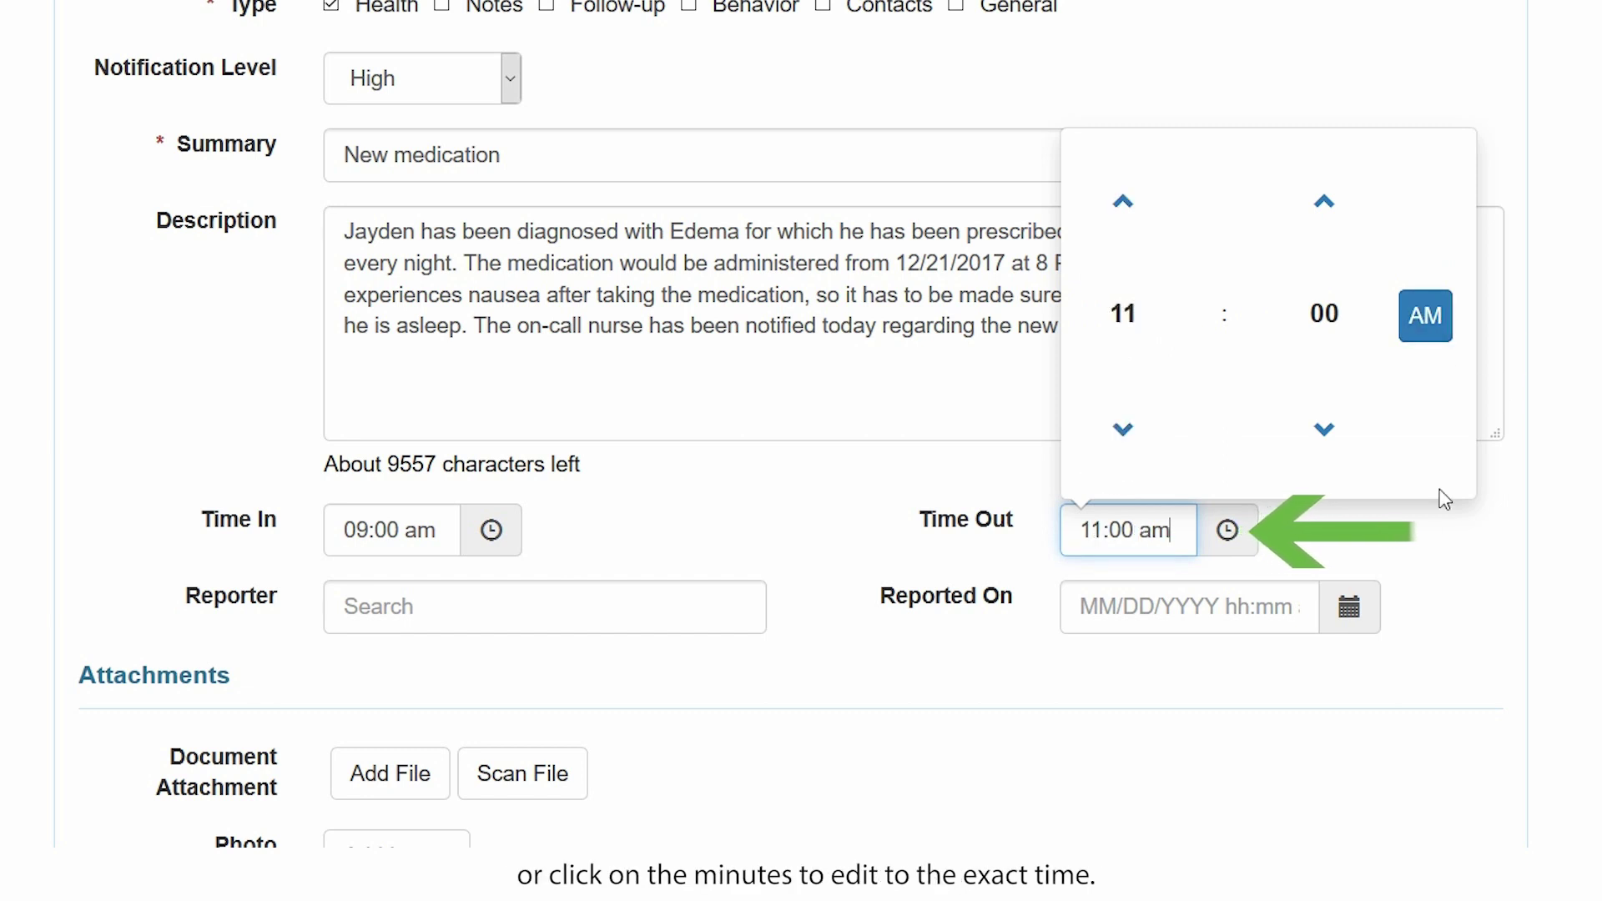
click(1422, 590)
Search for the reporter by first name and select the matching Direct Support Professional.
click(630, 617)
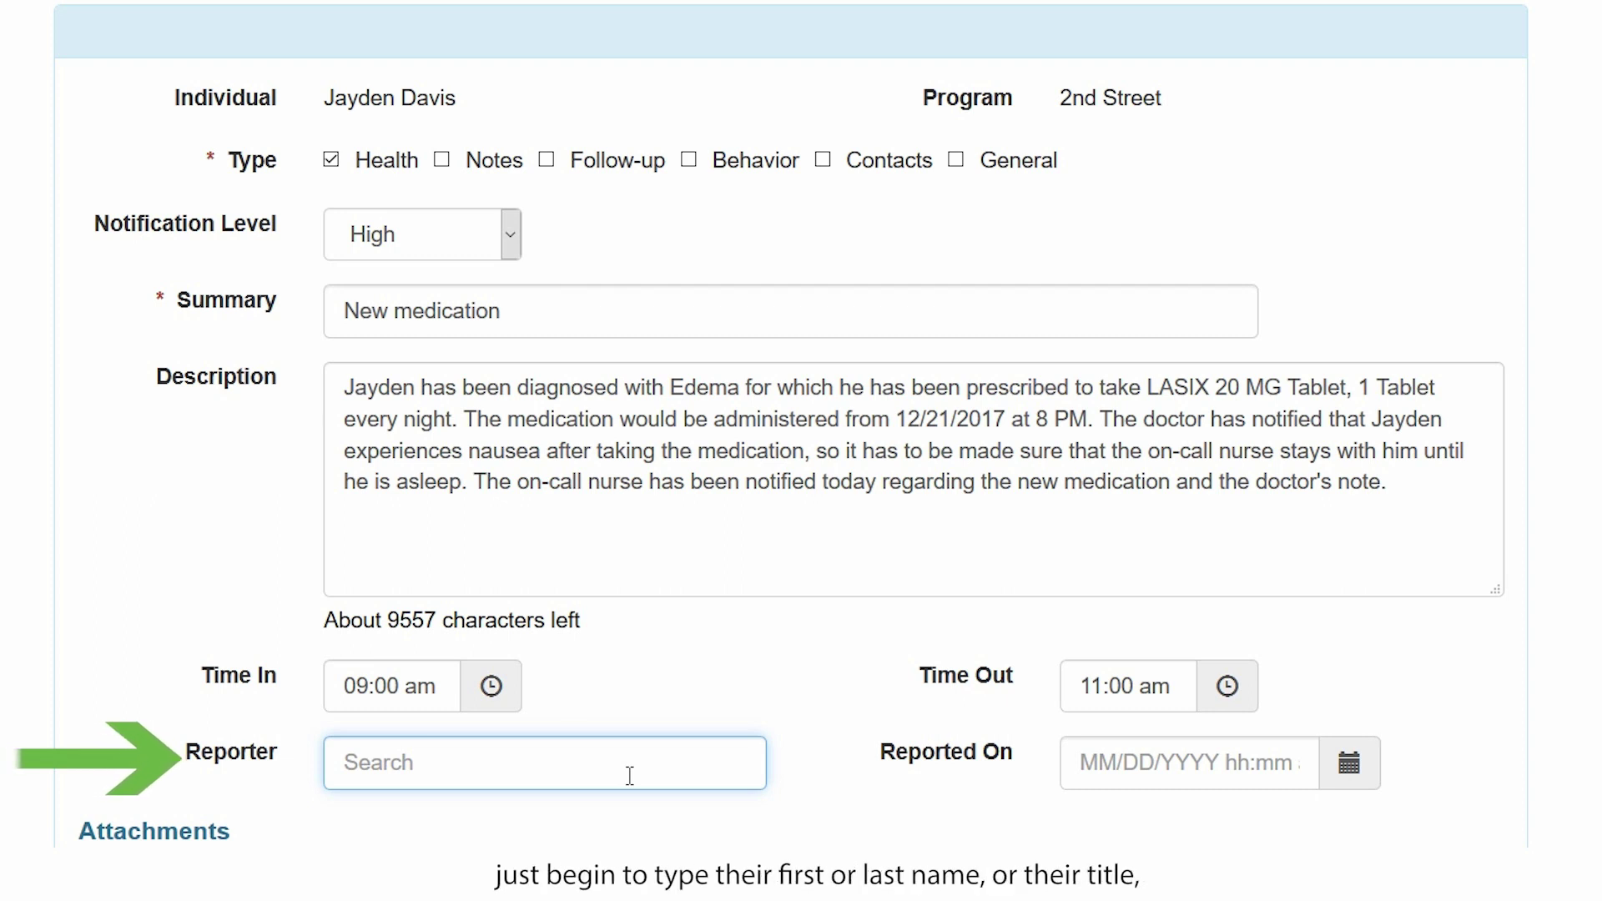
text(mia)
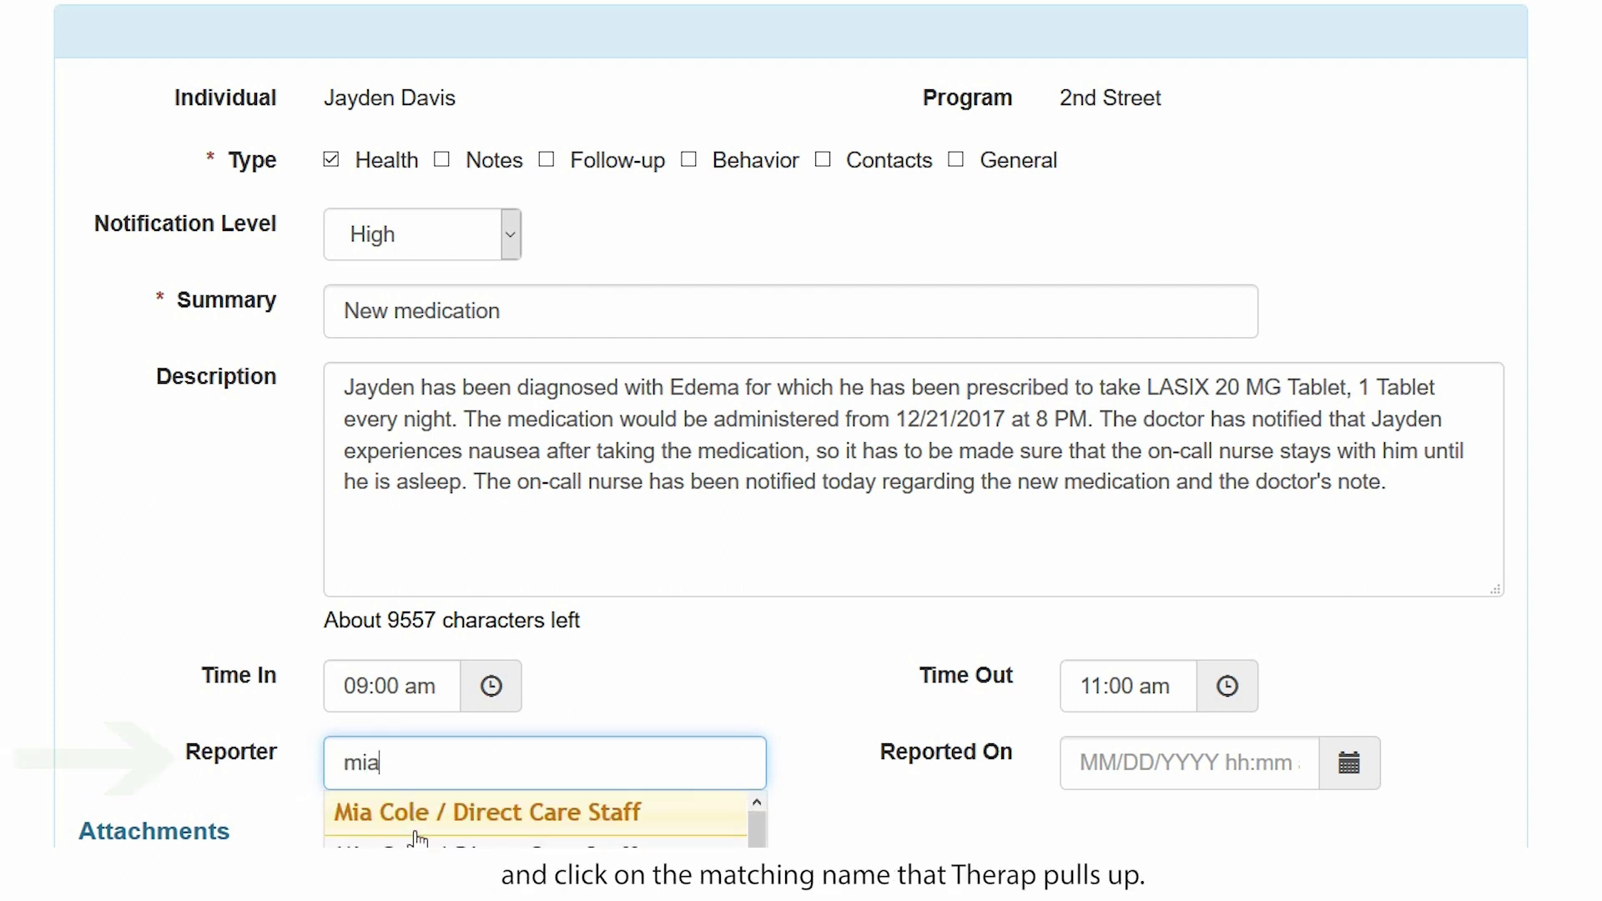
click(420, 838)
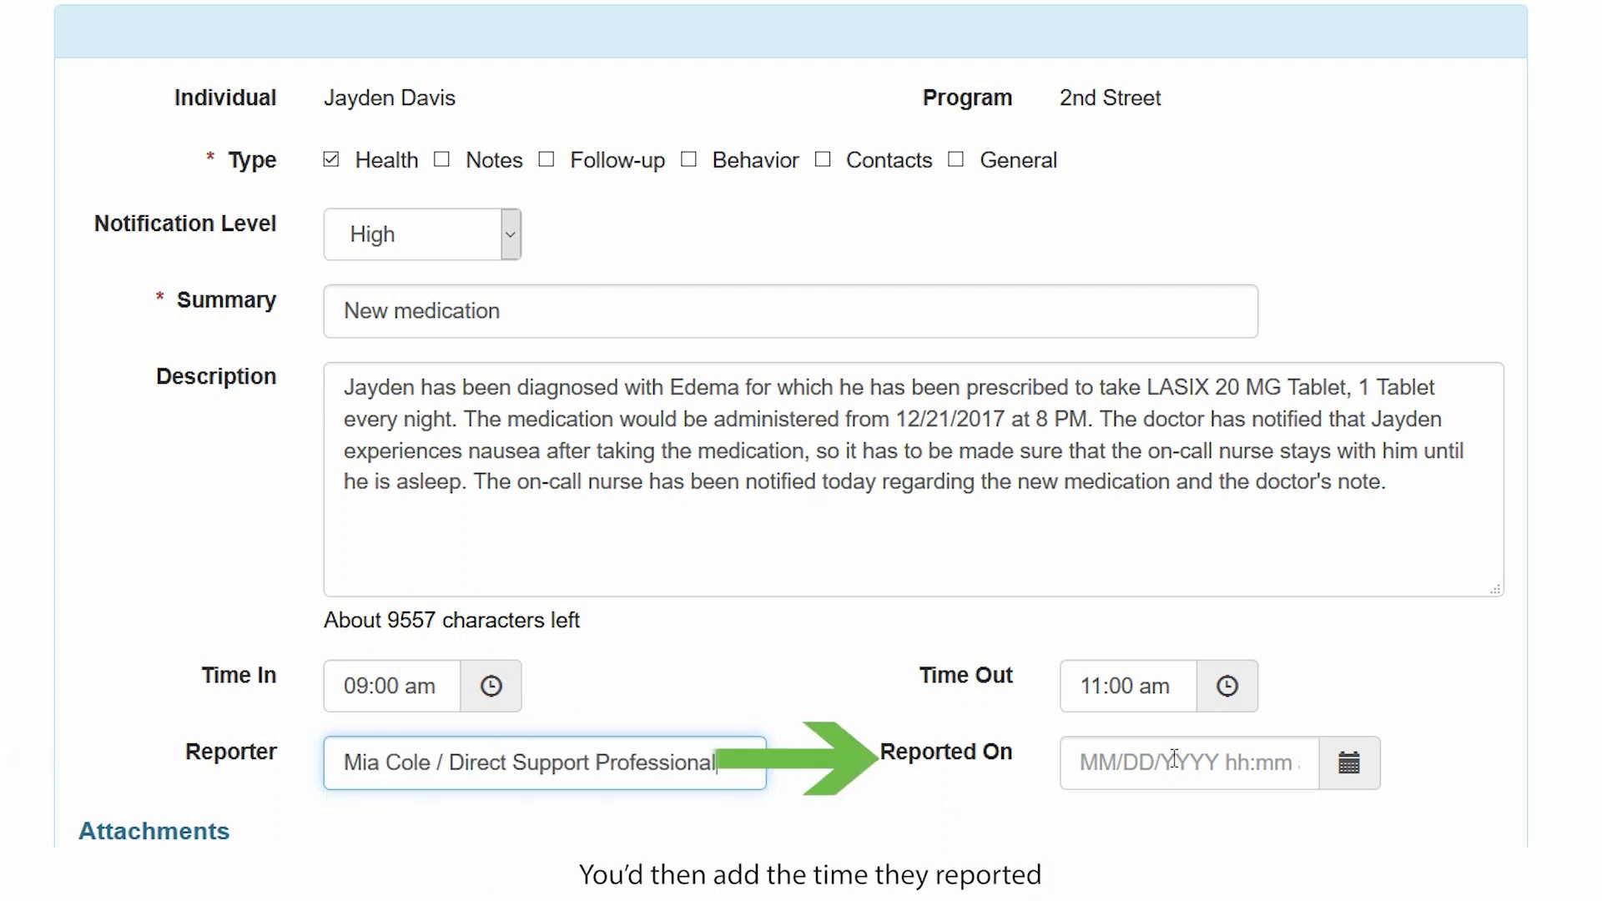
Set the Reported On date and time to 12/17/2017 01:00 pm.
click(1346, 777)
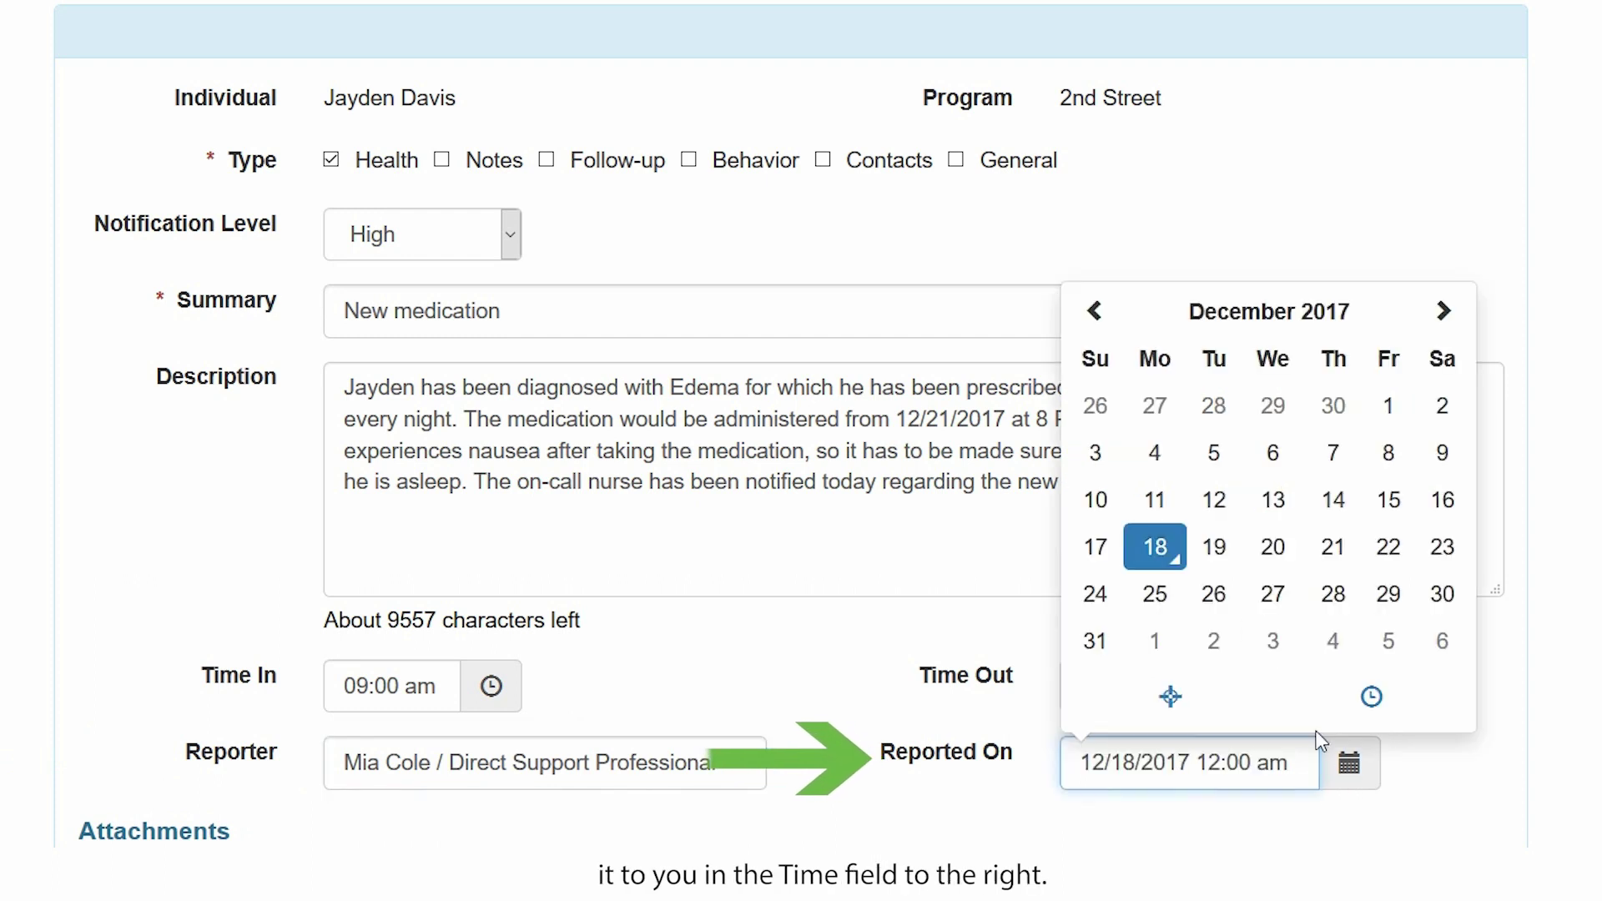
click(1096, 551)
scroll(1360, 676, down, 2)
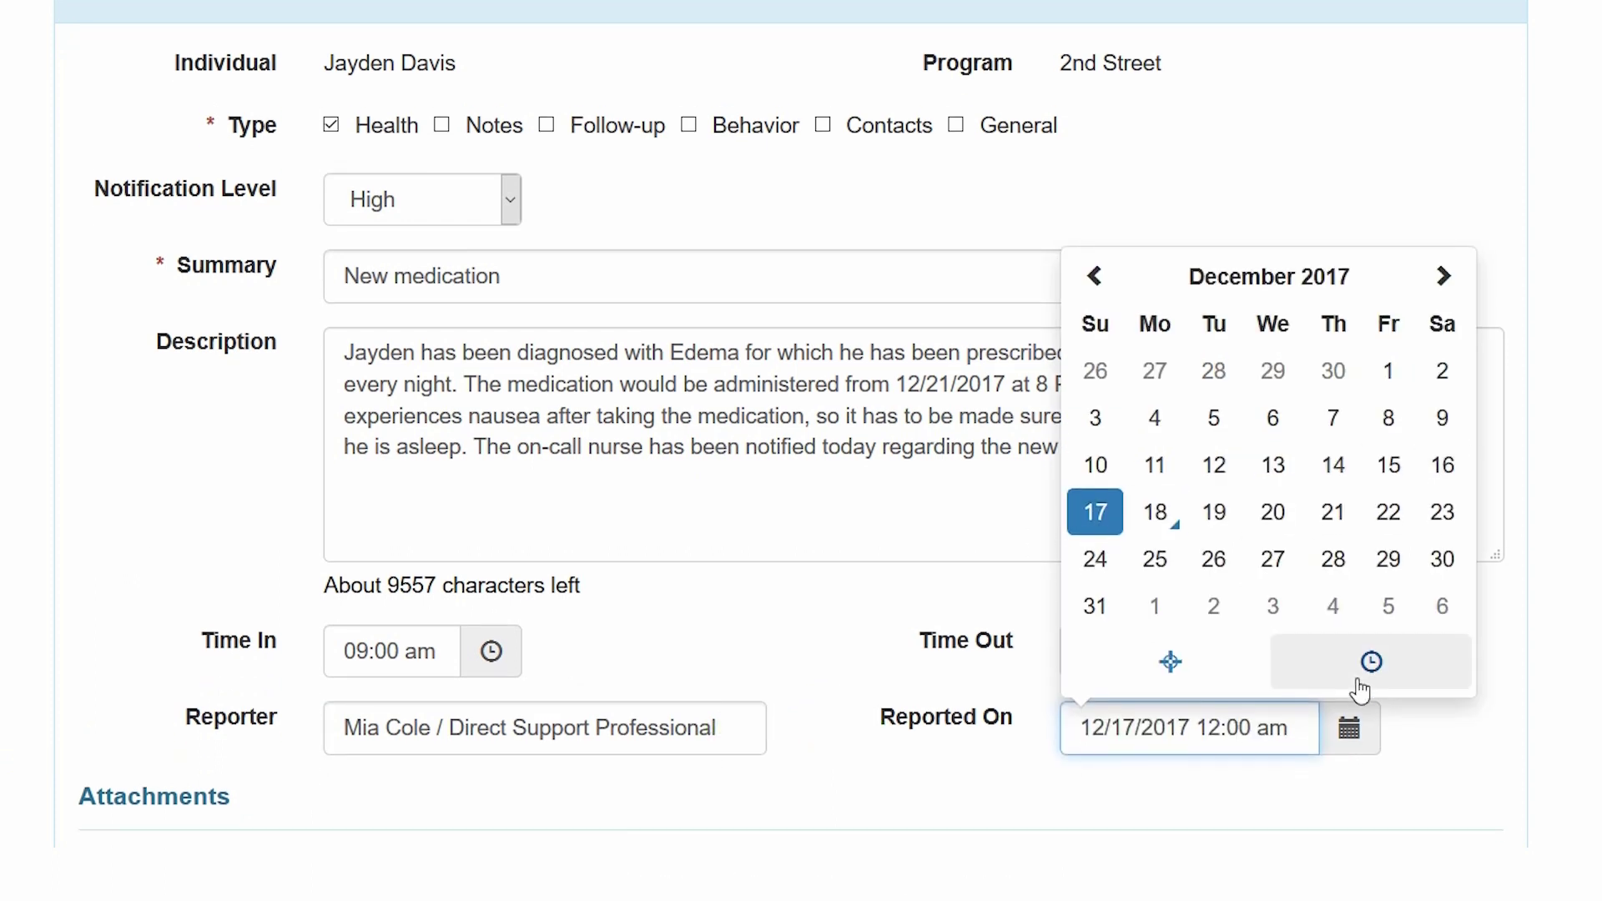
click(1369, 659)
click(1428, 409)
scroll(1335, 467, down, 2)
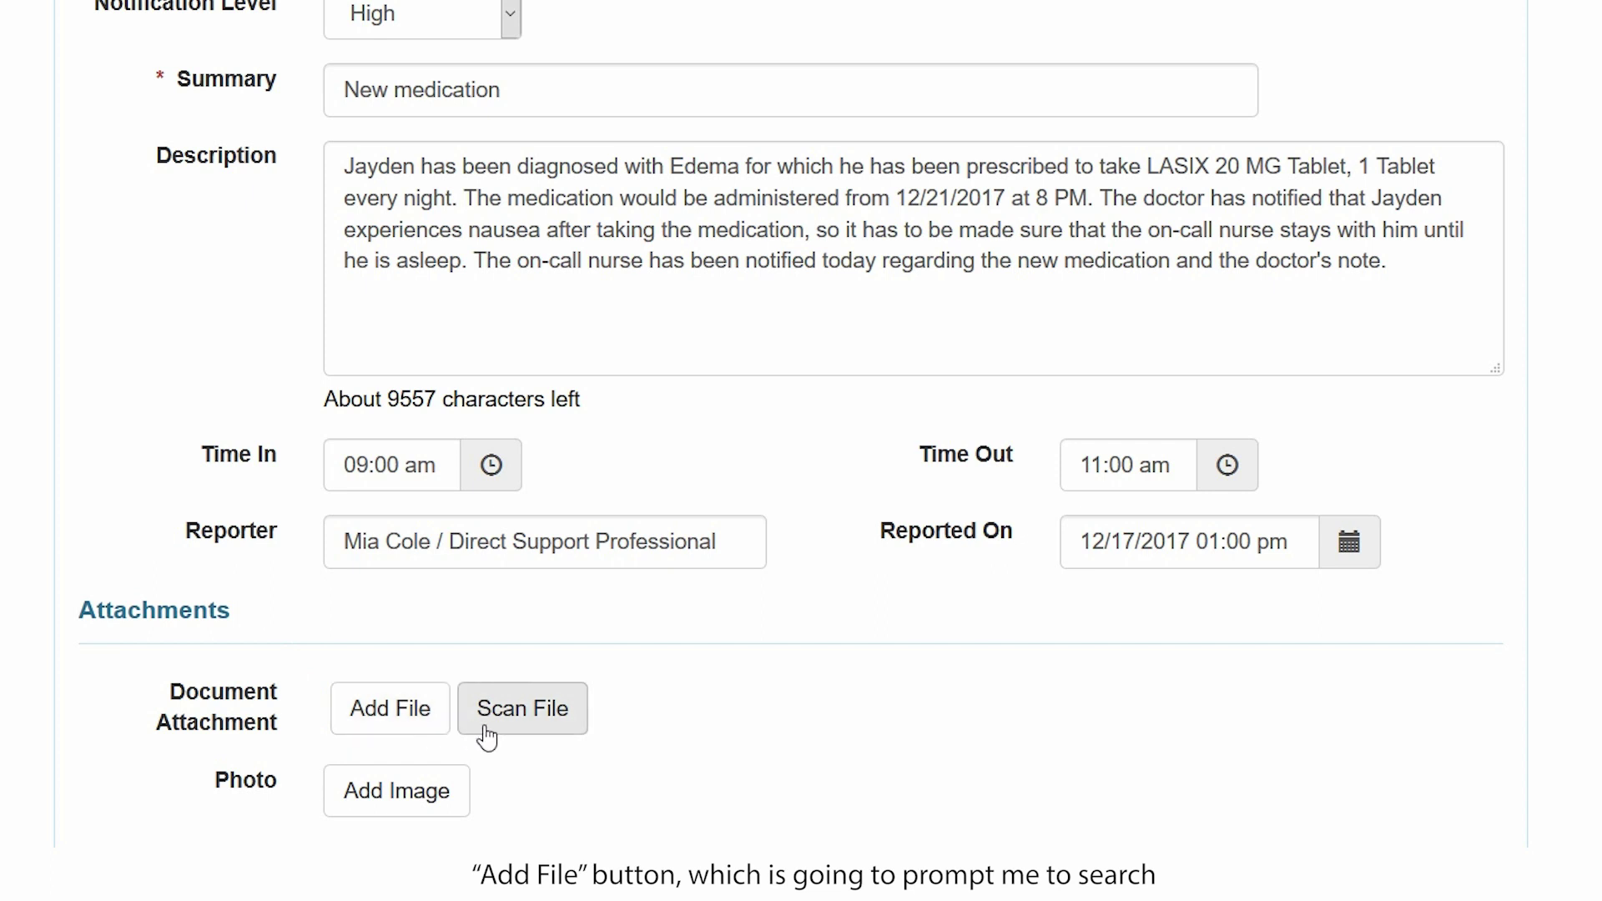
click(409, 722)
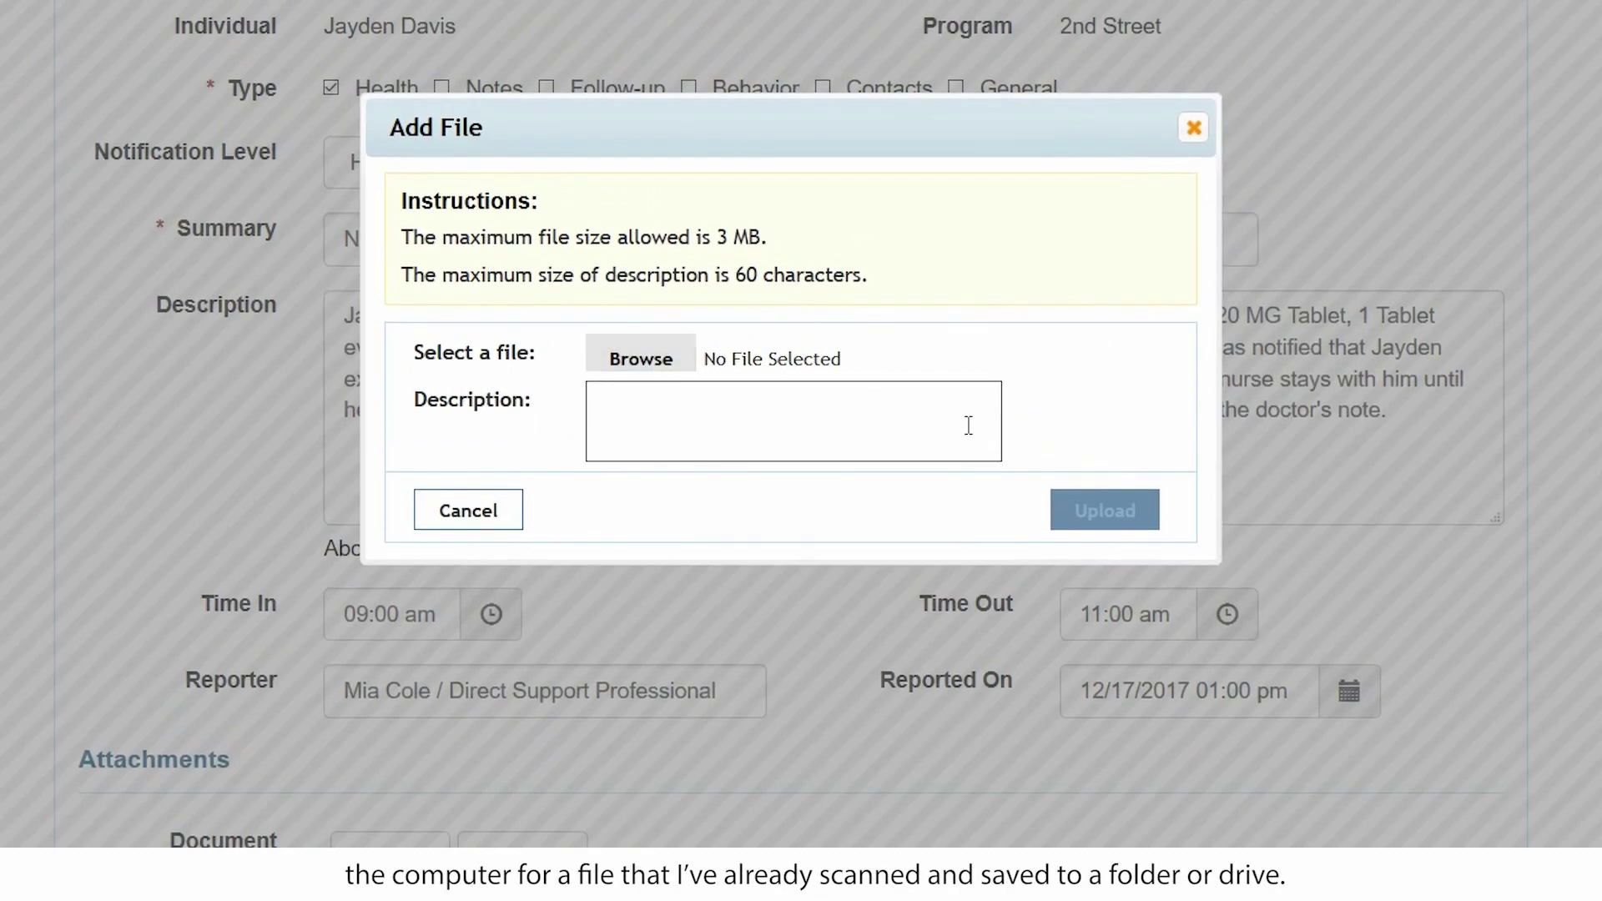
click(1193, 127)
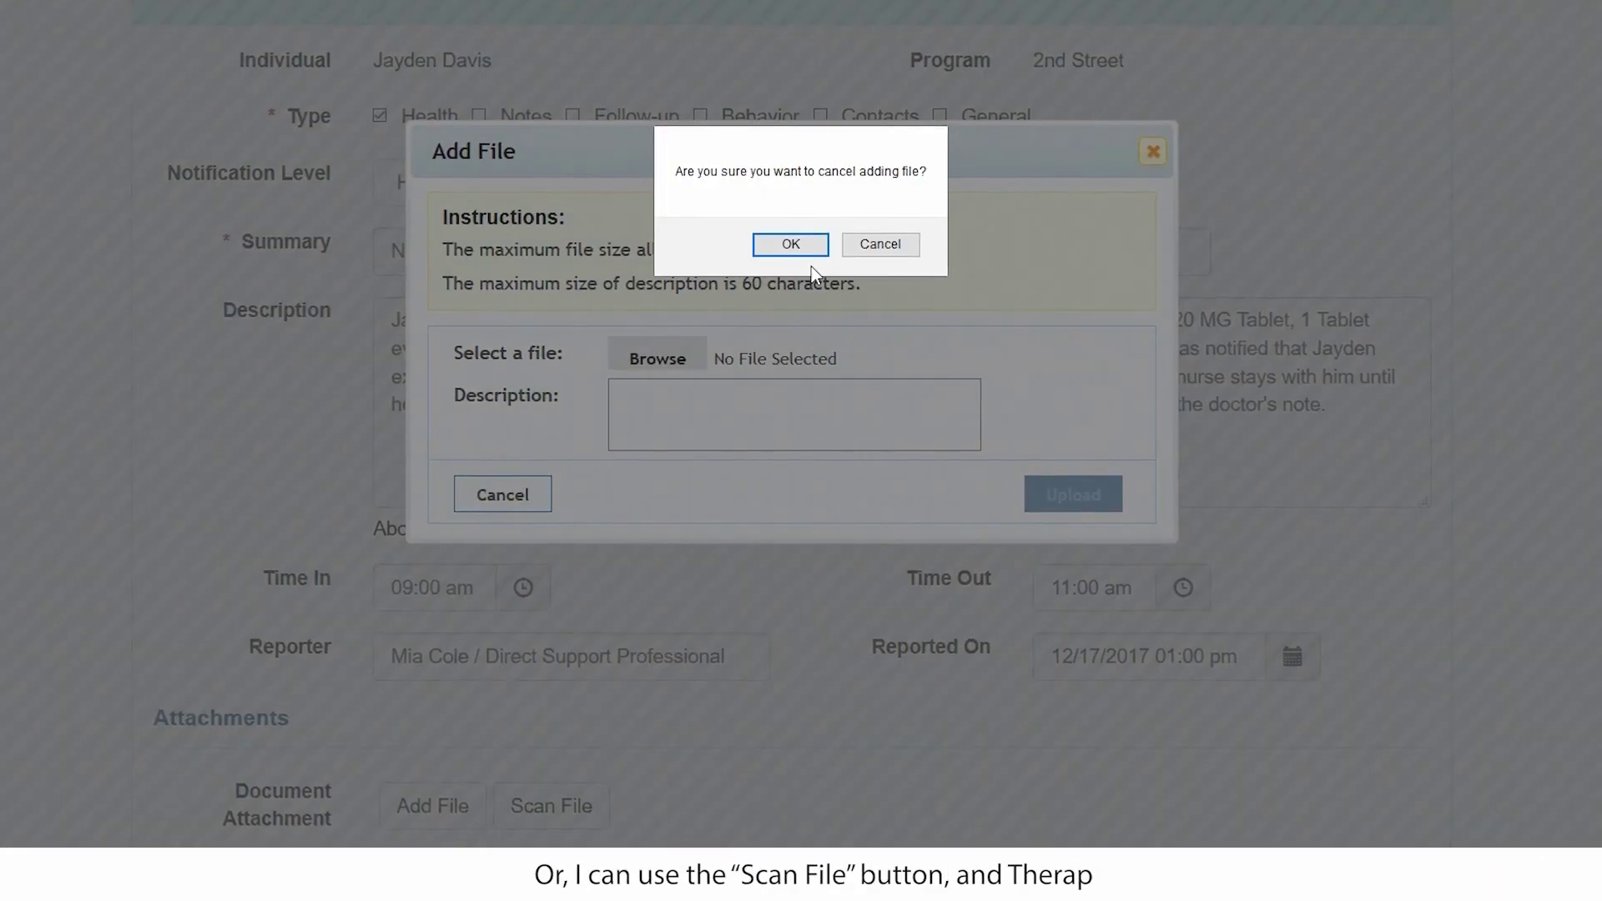
click(803, 247)
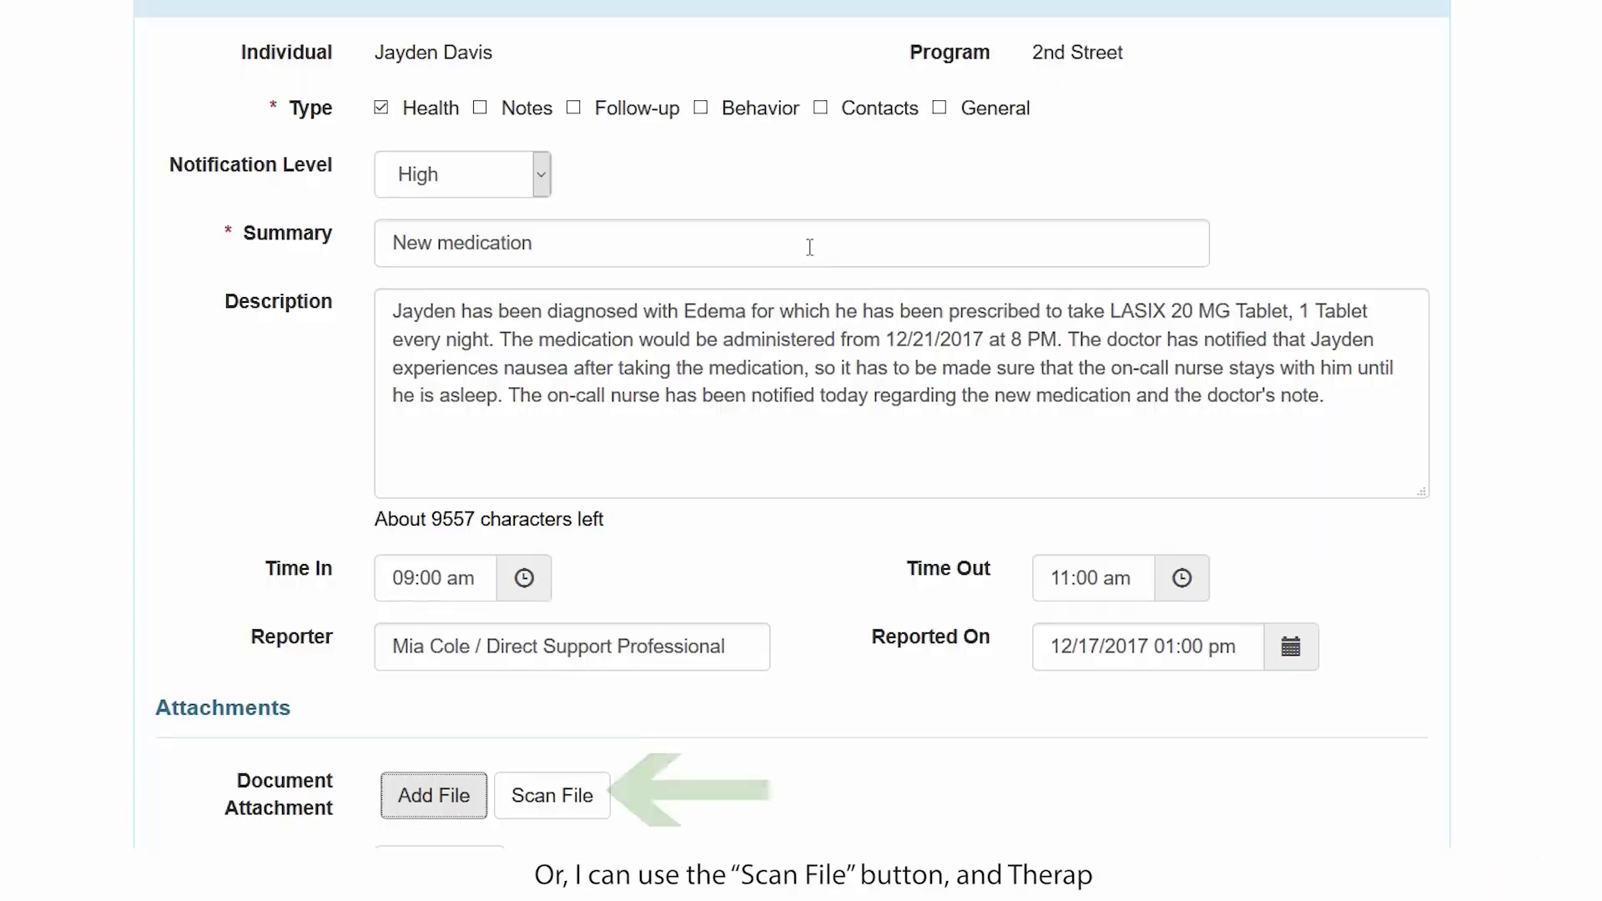
click(575, 795)
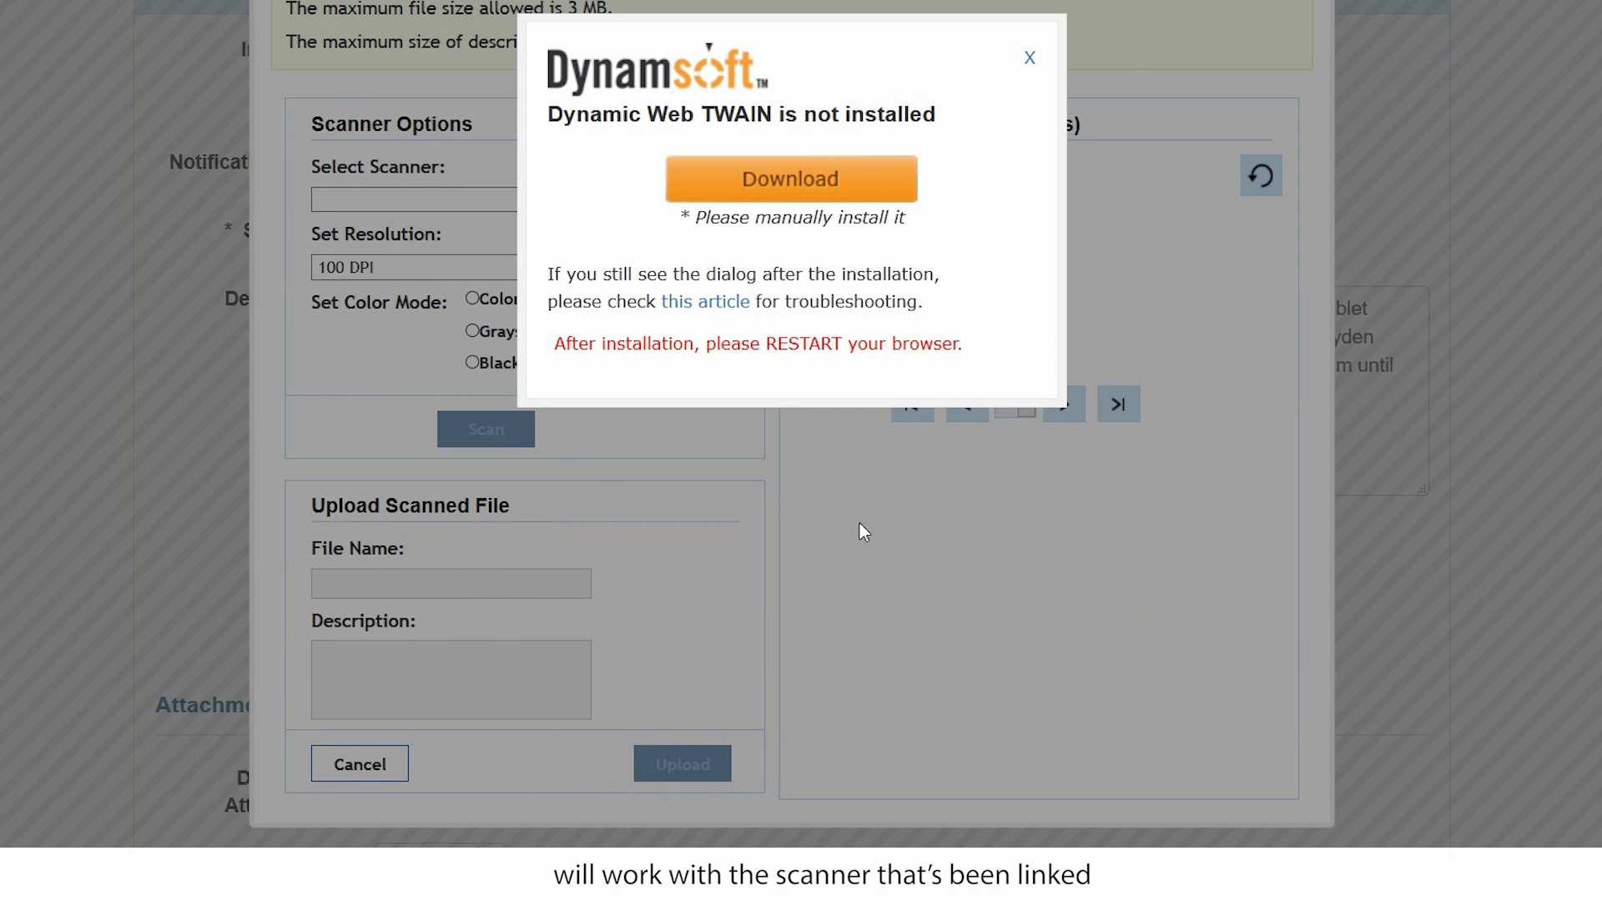
click(1032, 59)
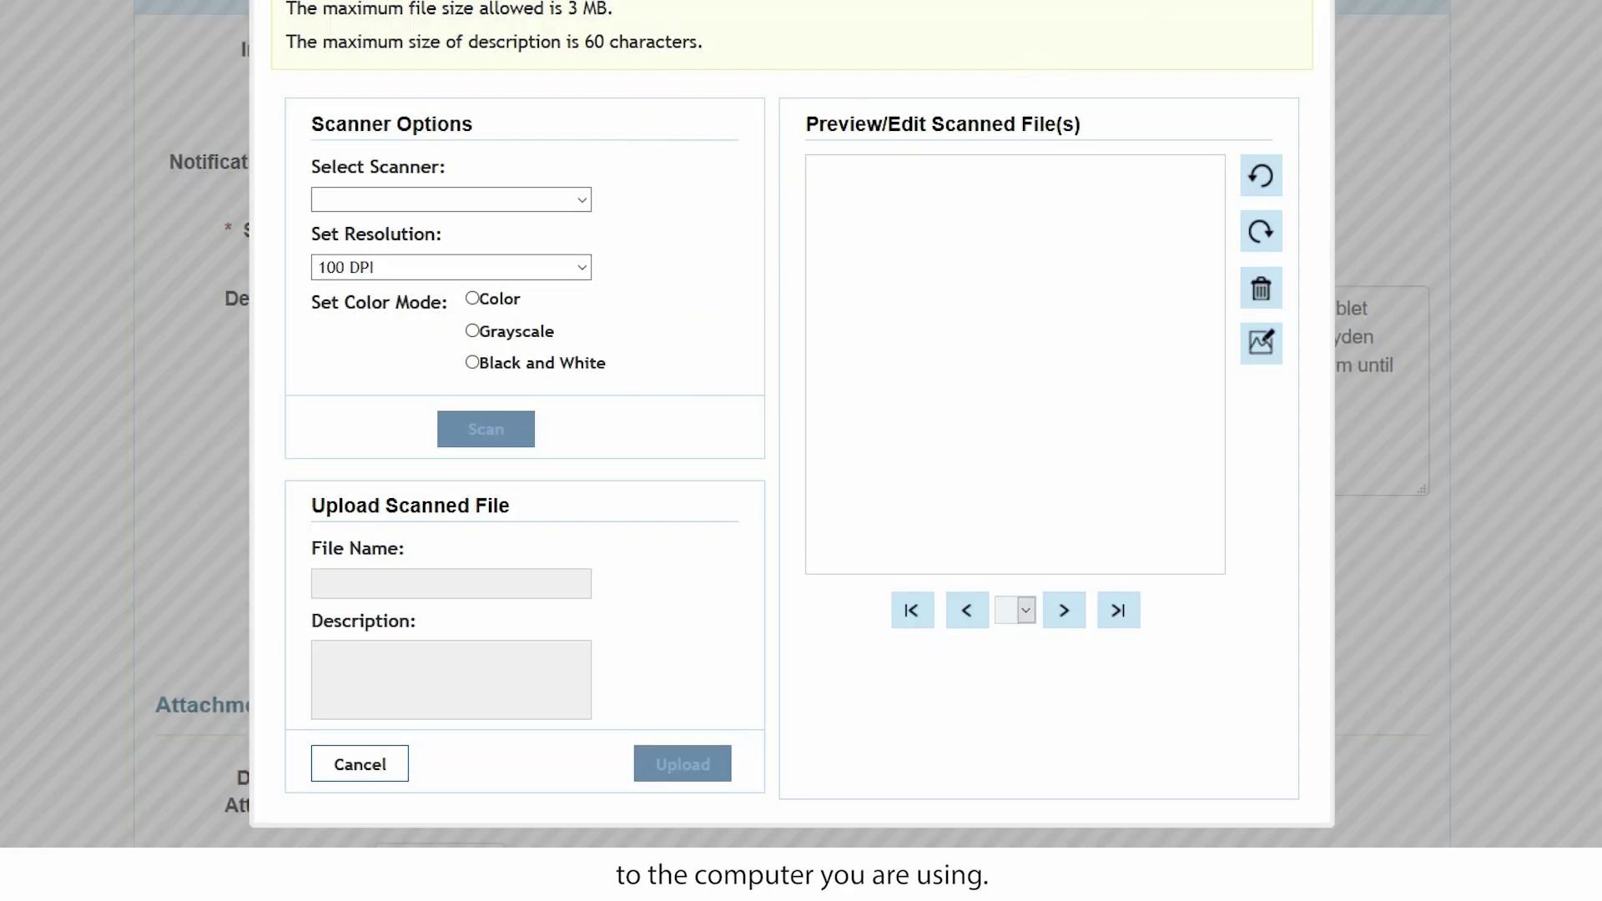
click(359, 764)
Submit the completed New medication T-Log.
click(770, 227)
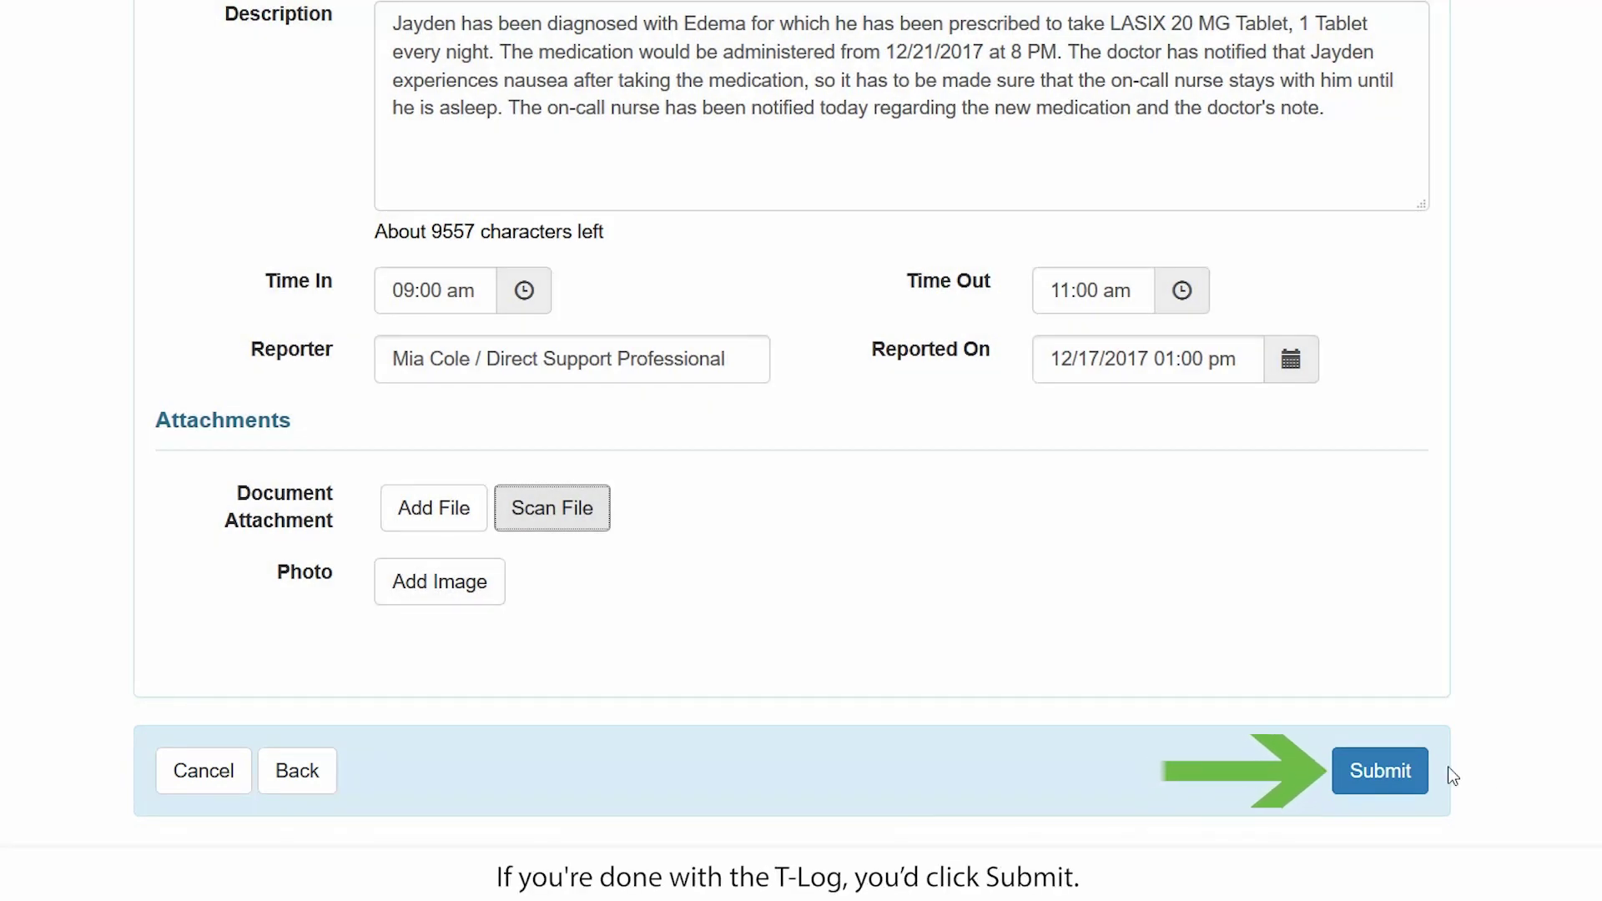
click(1405, 776)
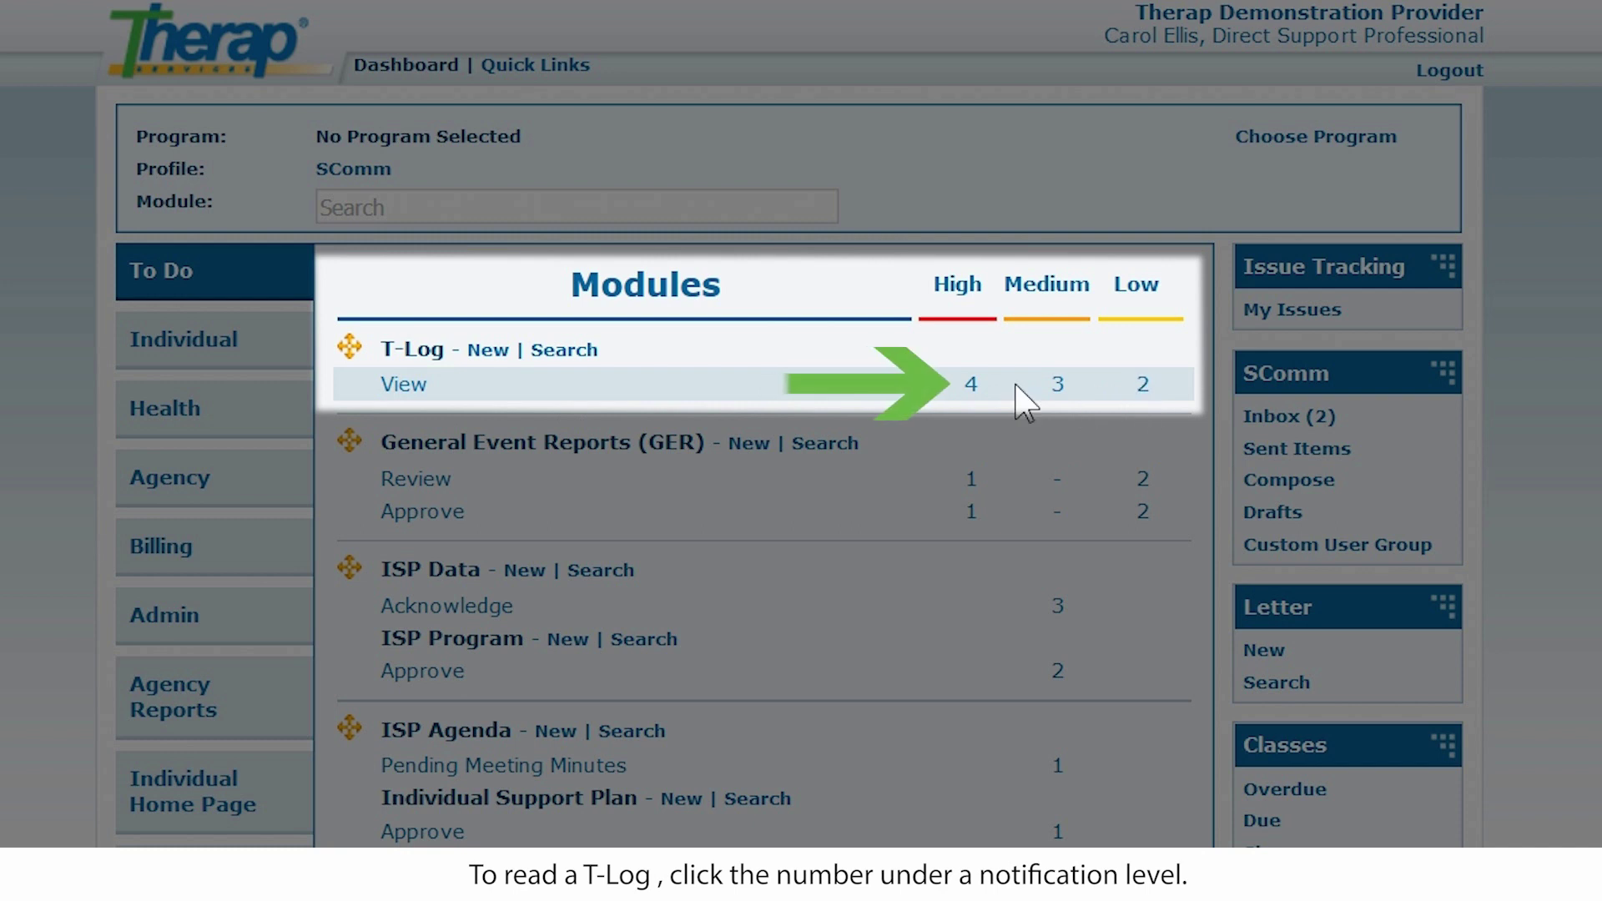
List the T-Logs with High notification level and sort them by program name.
click(970, 384)
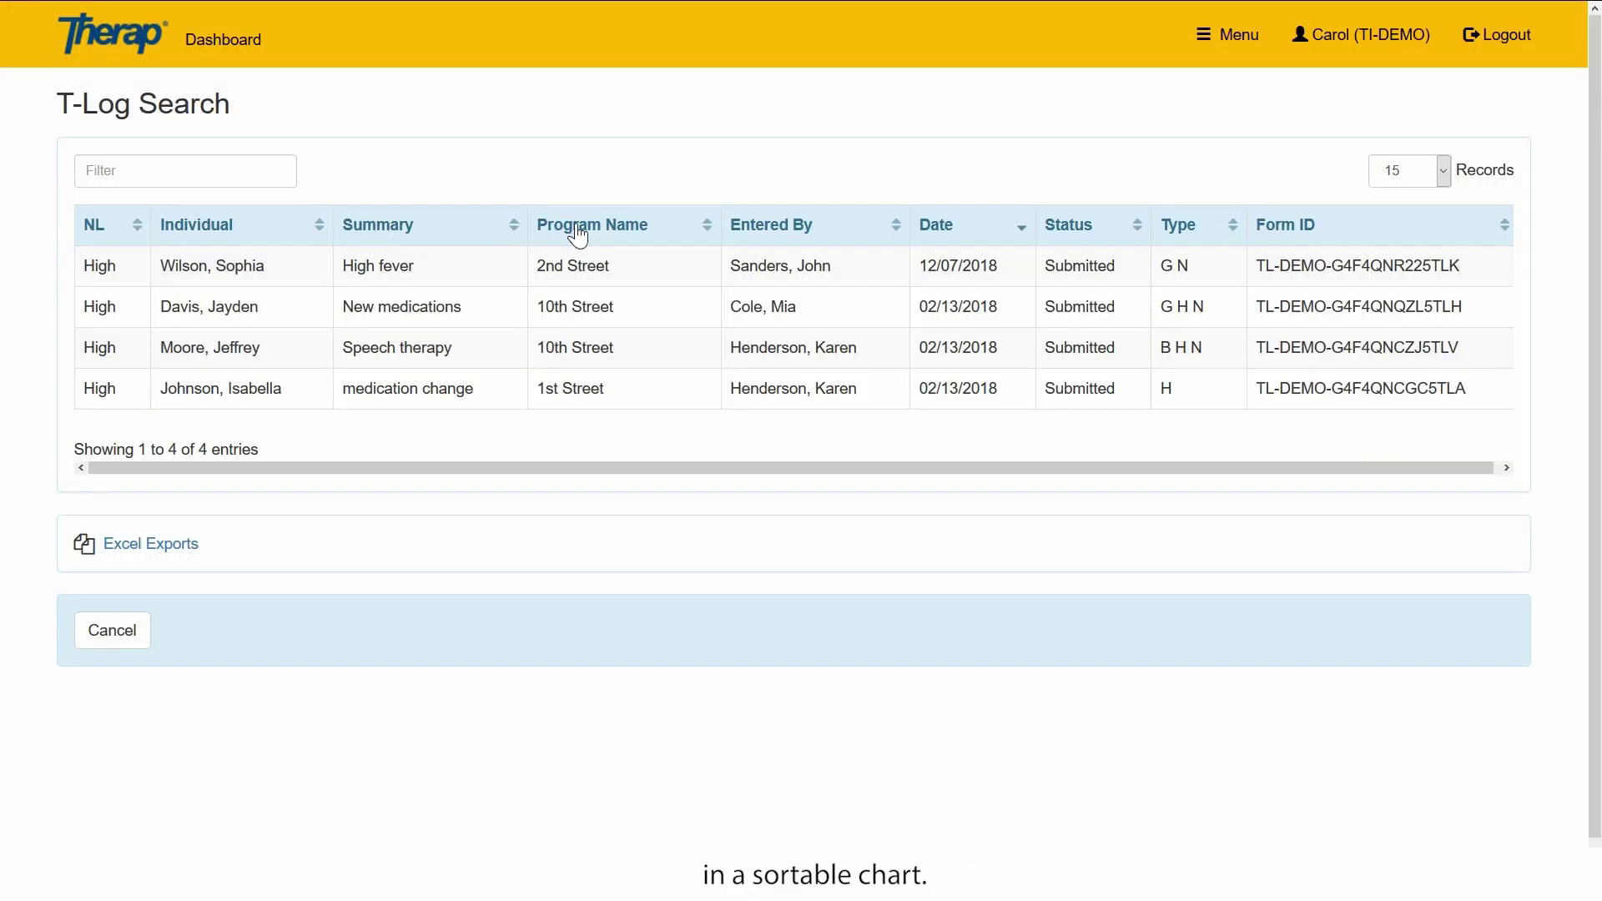
click(708, 232)
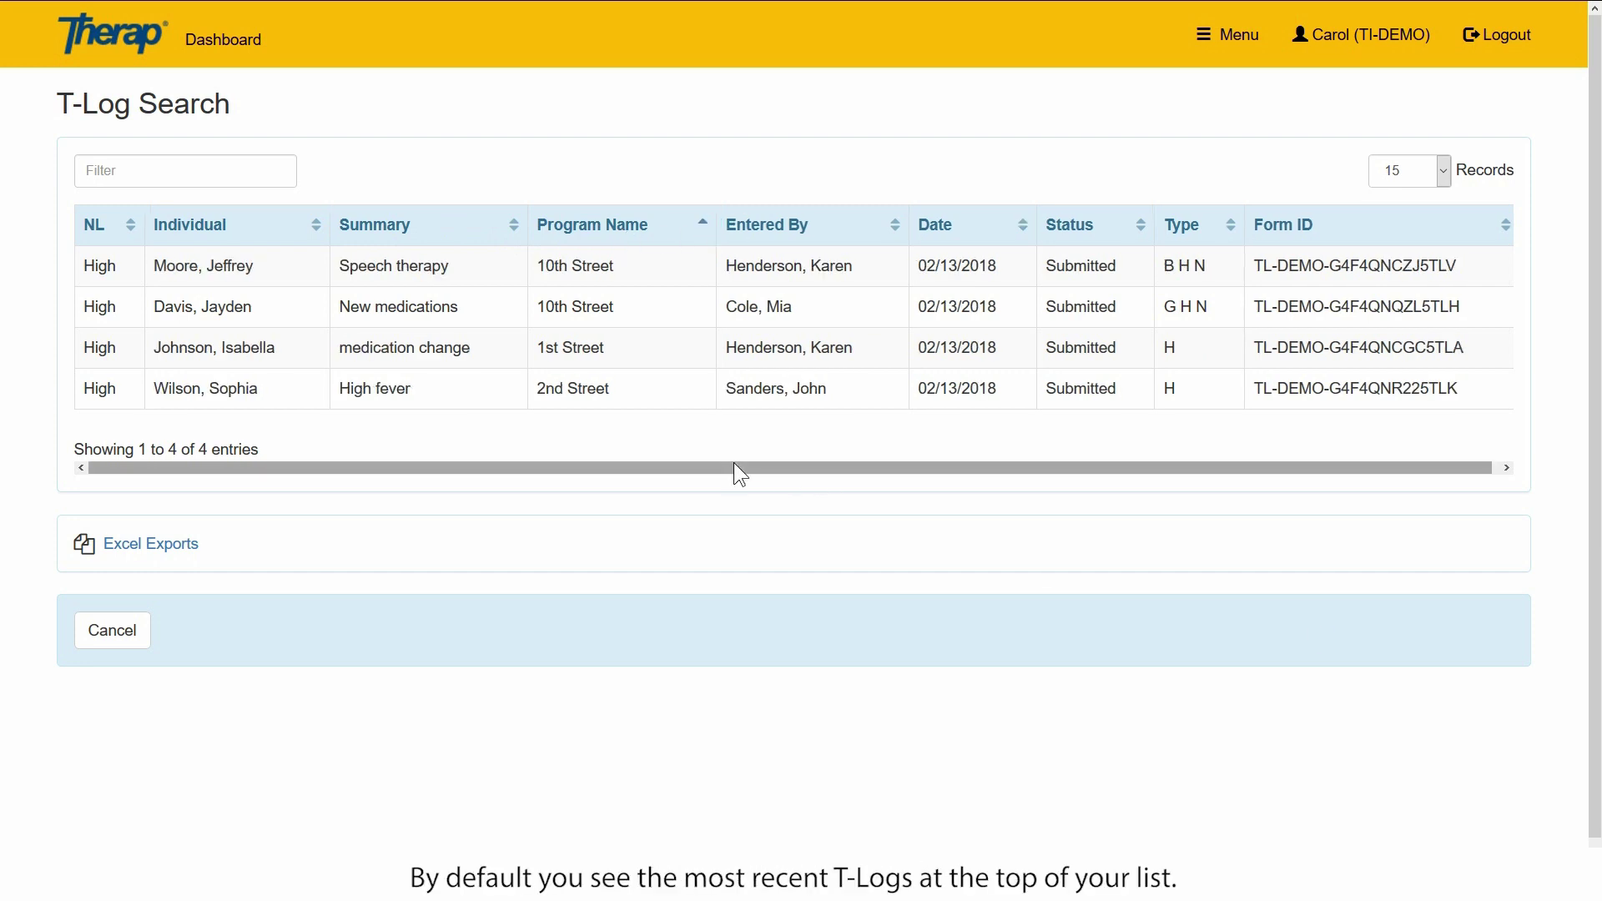
Open the "High fever" T-Log in the 2nd Street program and show its form information.
click(217, 408)
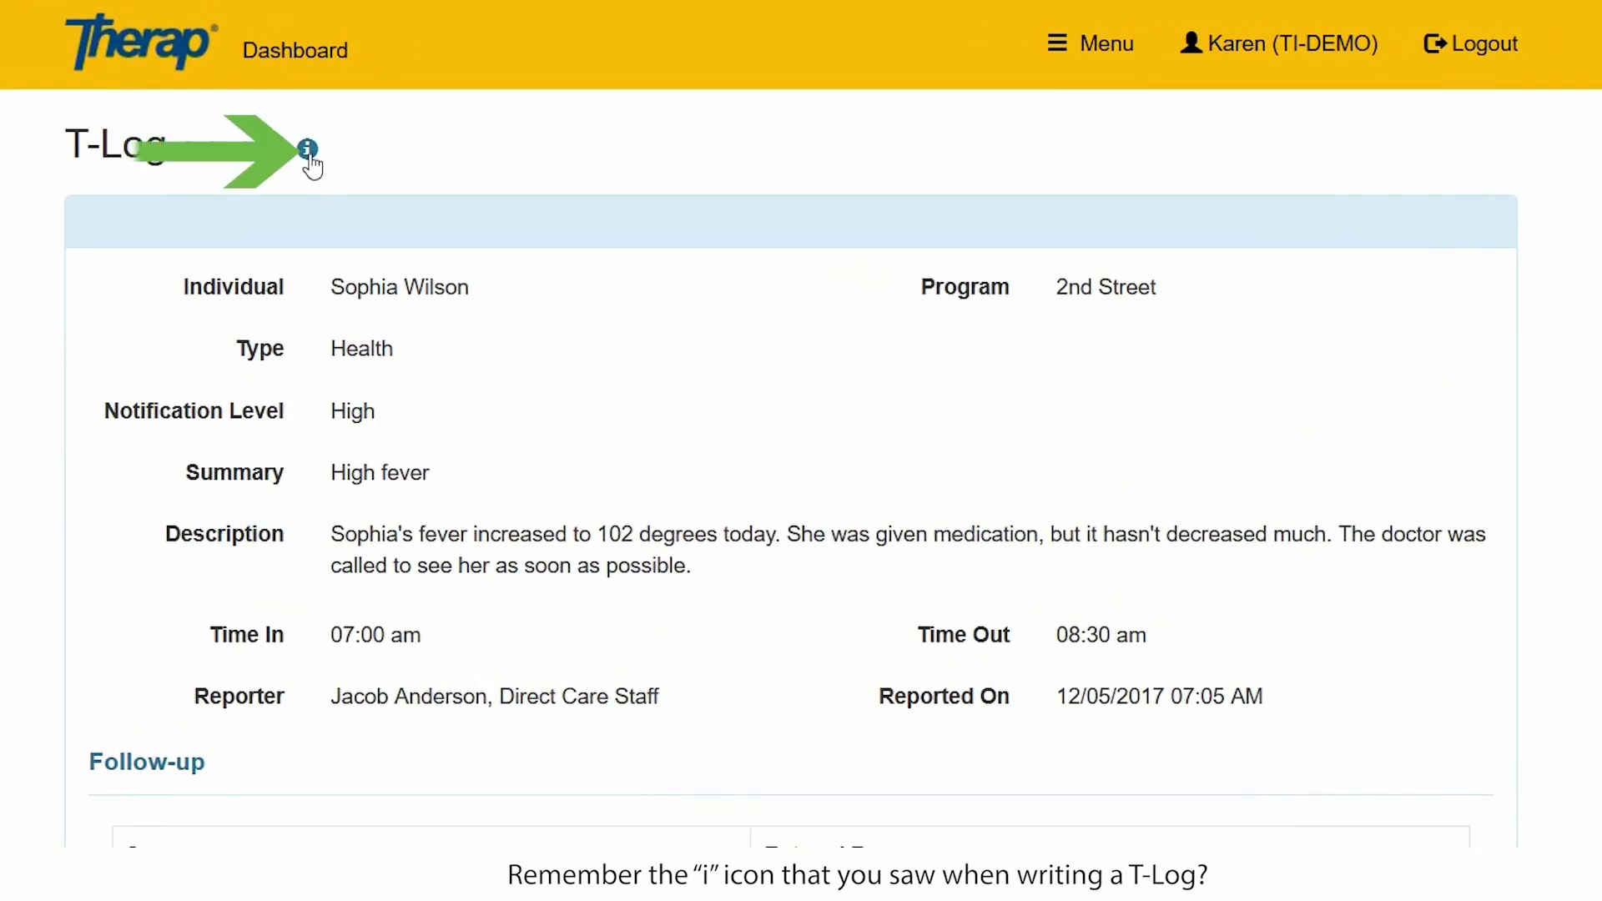
click(307, 152)
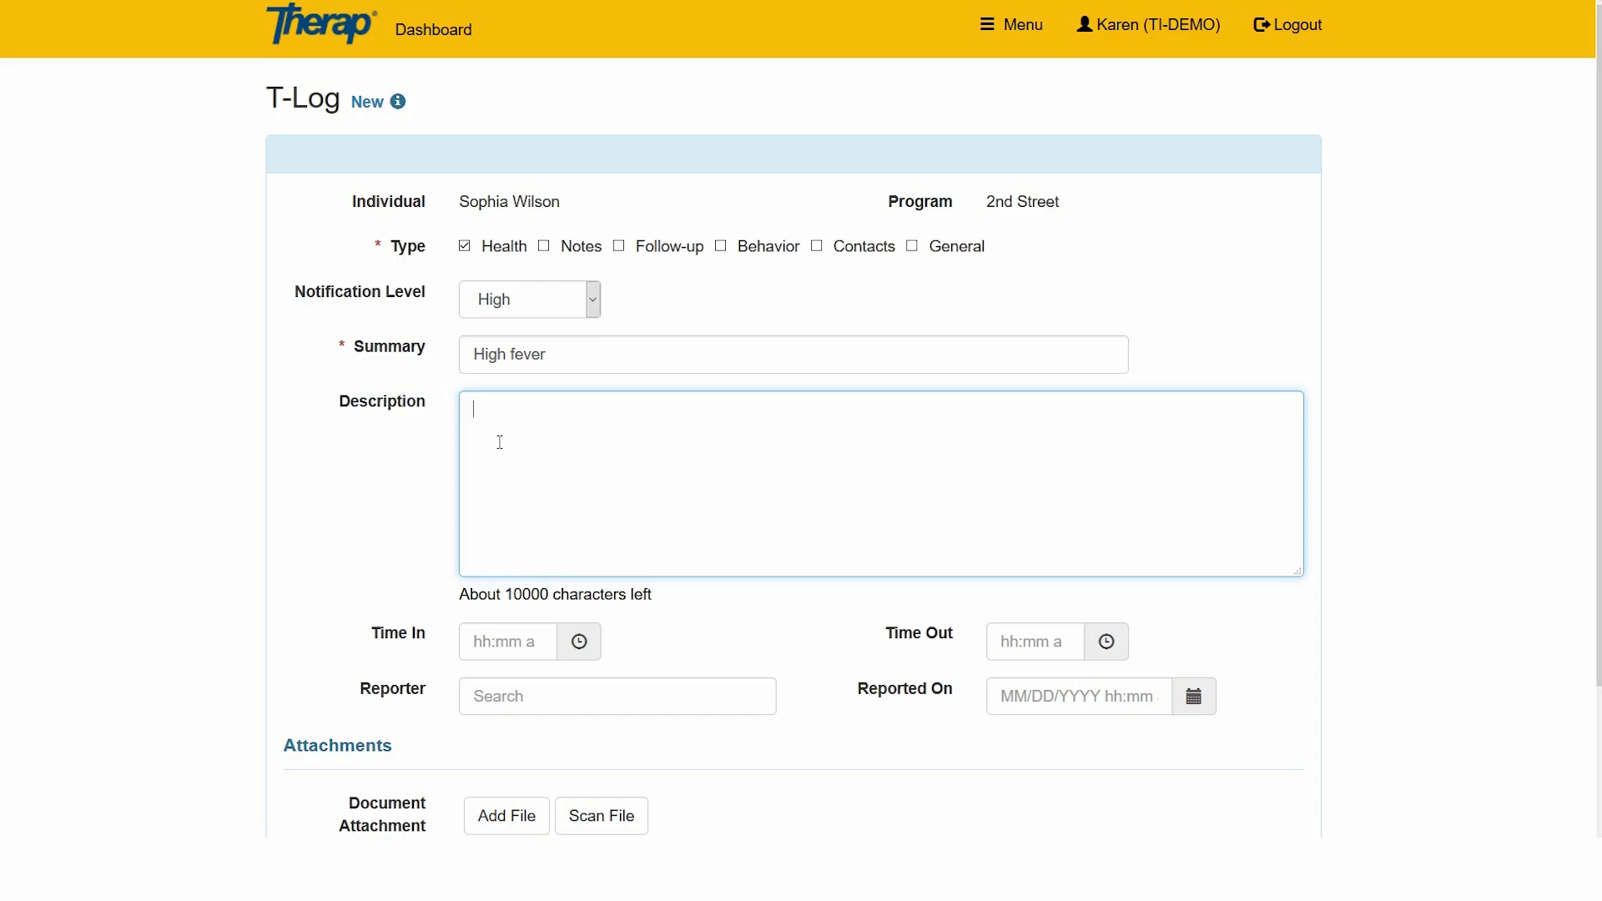
Describe in the High fever follow-up T-Log that the individual took medications on time, and submit it.
text(S)
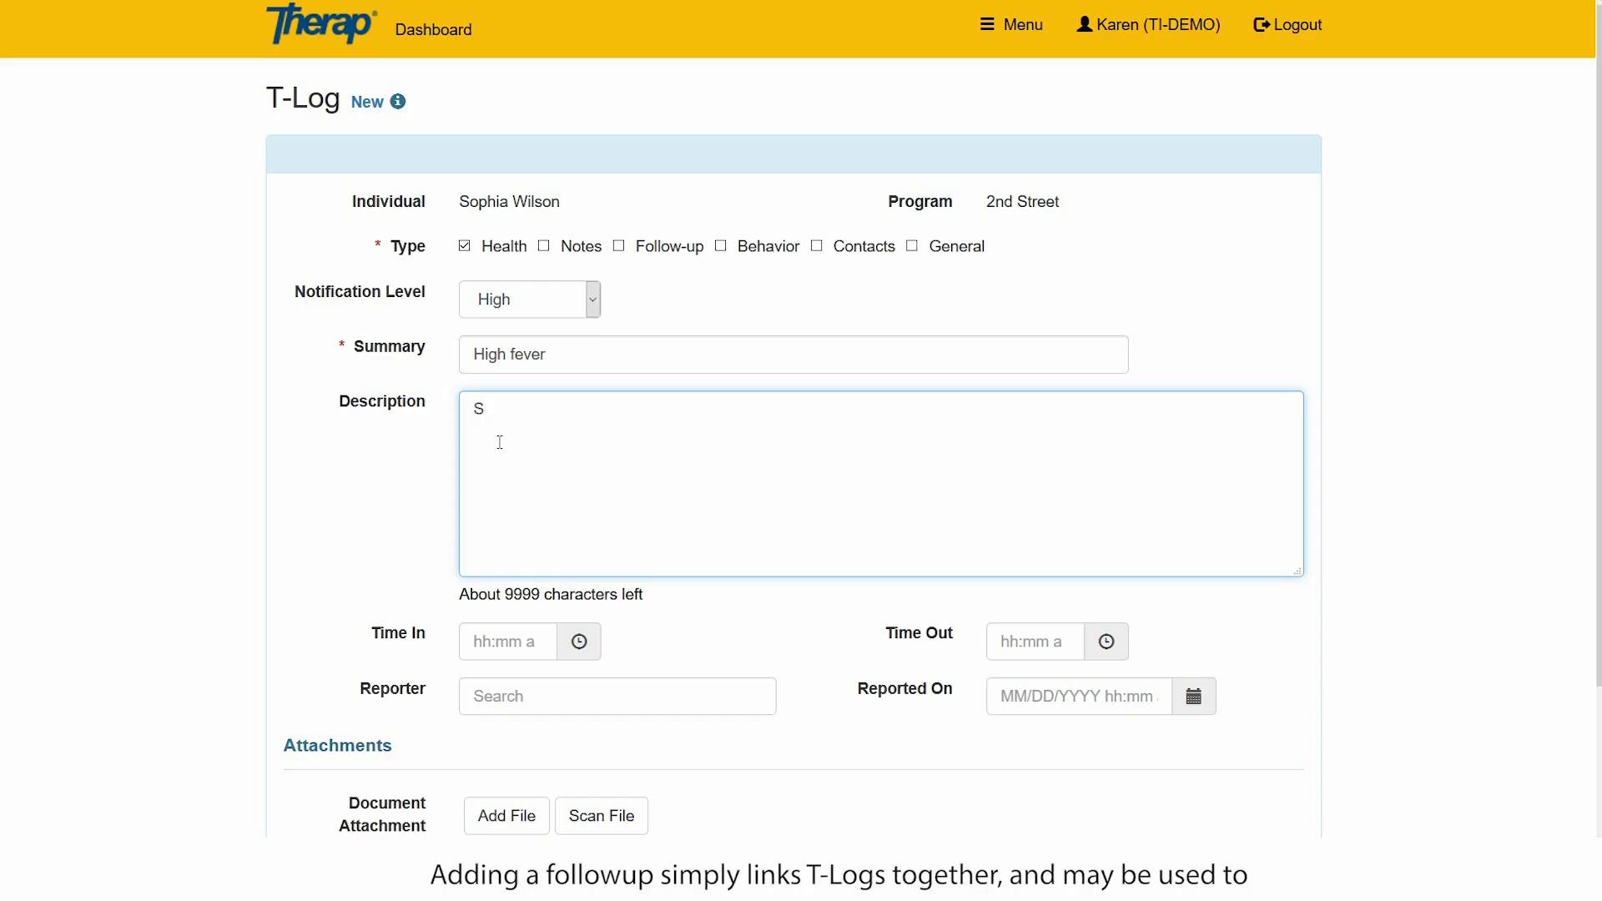
text(ophia took medications on time.)
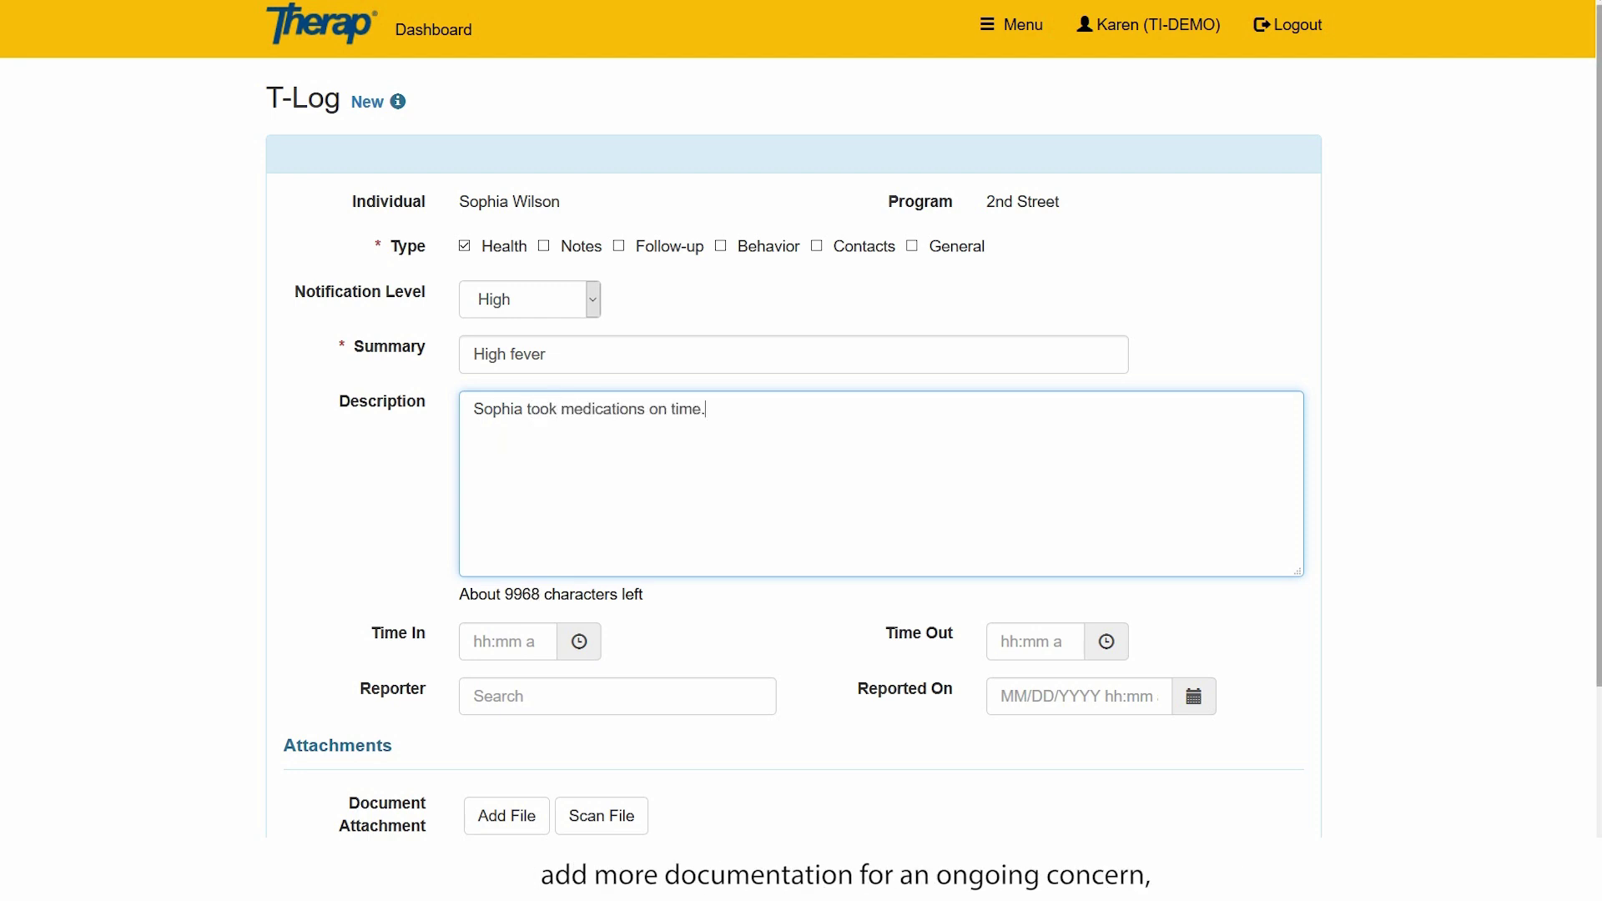
scroll(500, 442, down, 3)
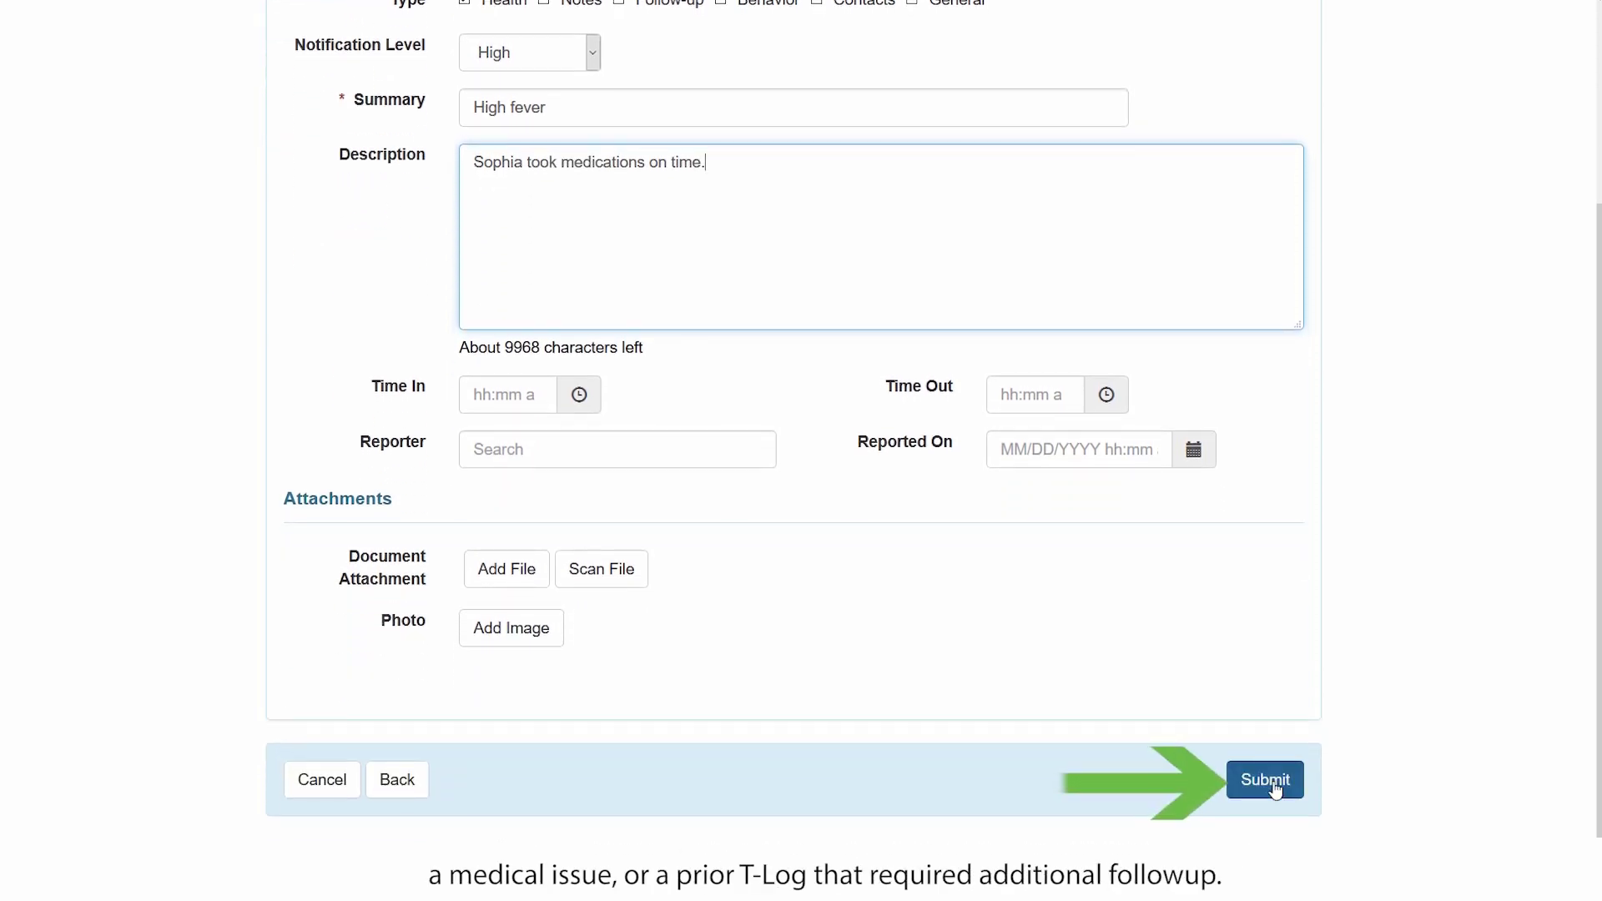
click(1275, 785)
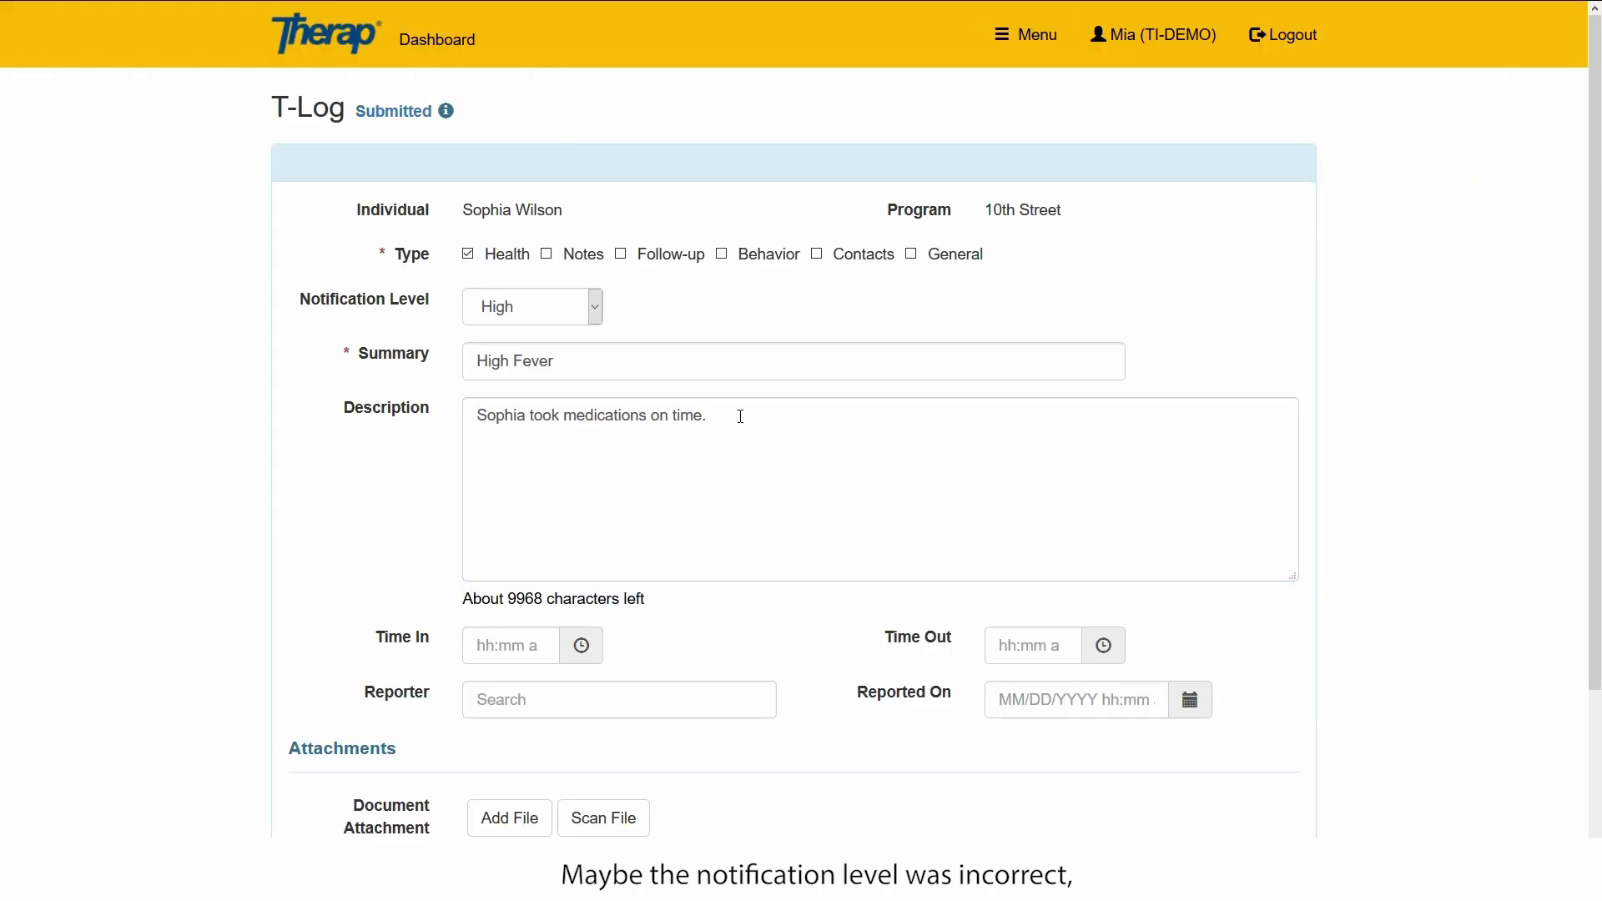
Append "She feels better now." to the submitted High Fever T-Log's description and set its notification level to Medium.
click(740, 416)
text(She feels be)
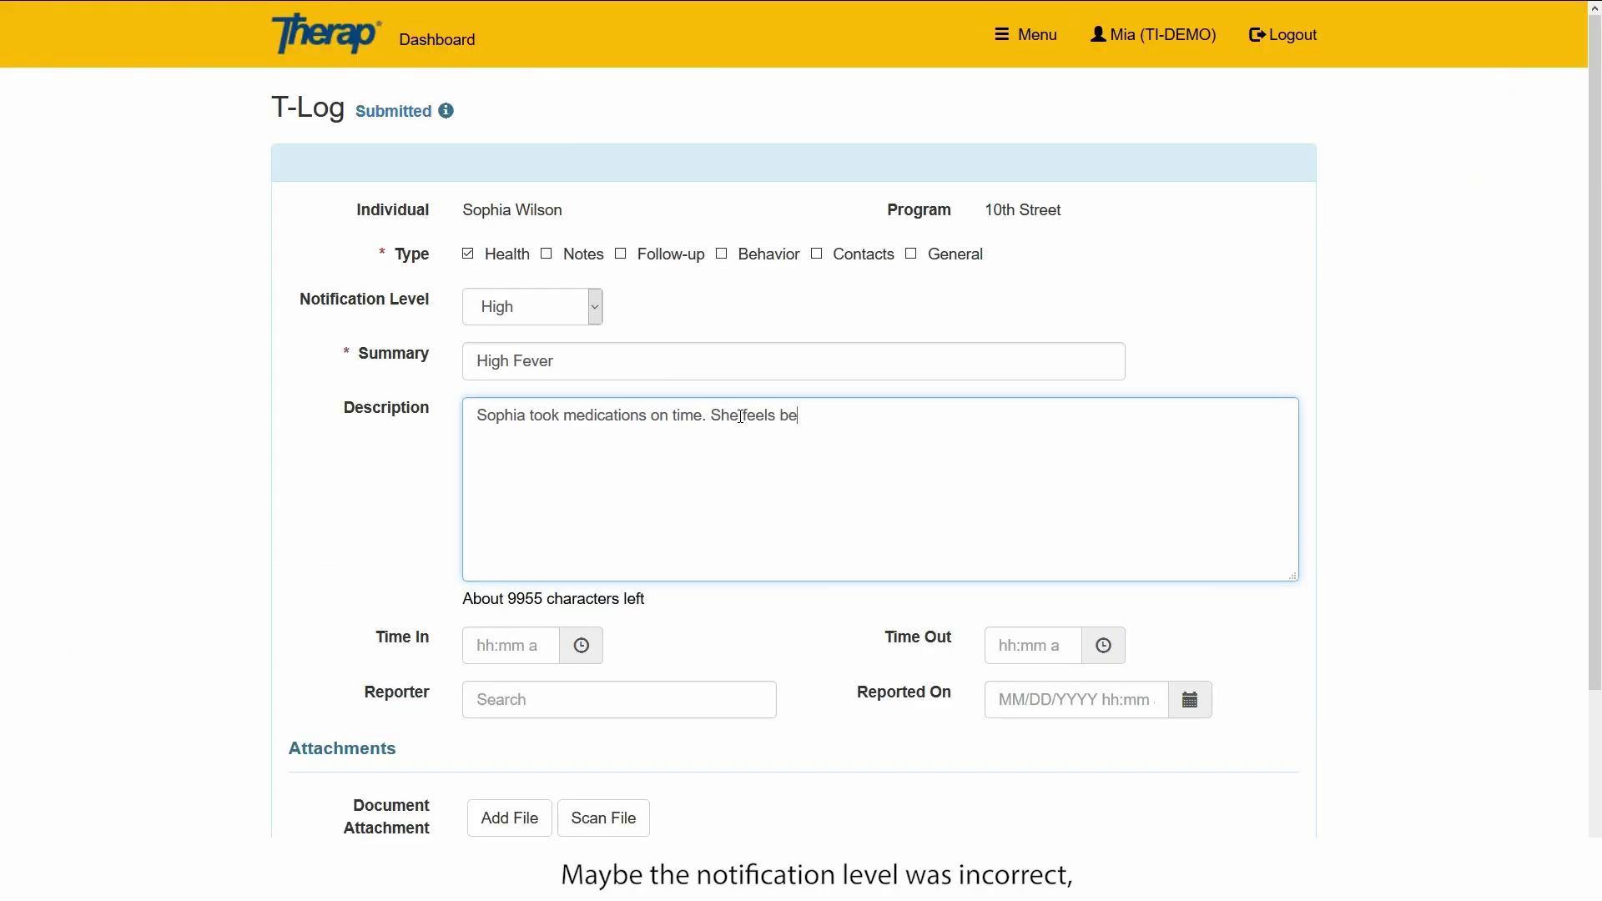
text(tter now.)
click(594, 307)
click(559, 357)
Set the T-Log's Time In to 01:00 pm and its Time Out to 02:00 pm.
scroll(558, 358, down, 3)
click(510, 401)
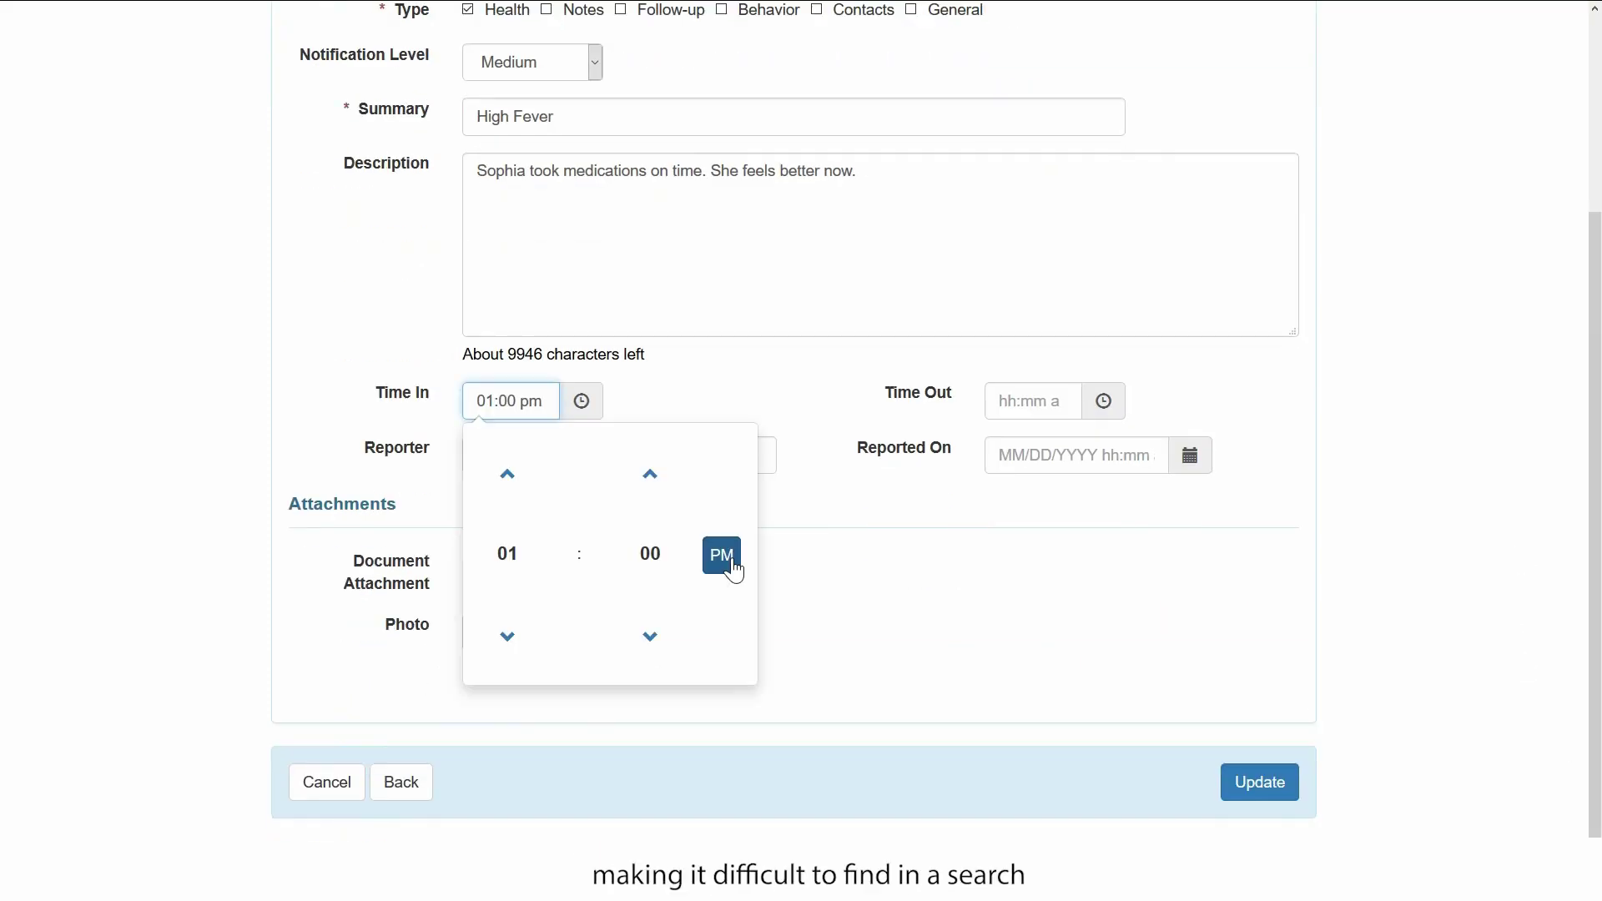
click(1103, 407)
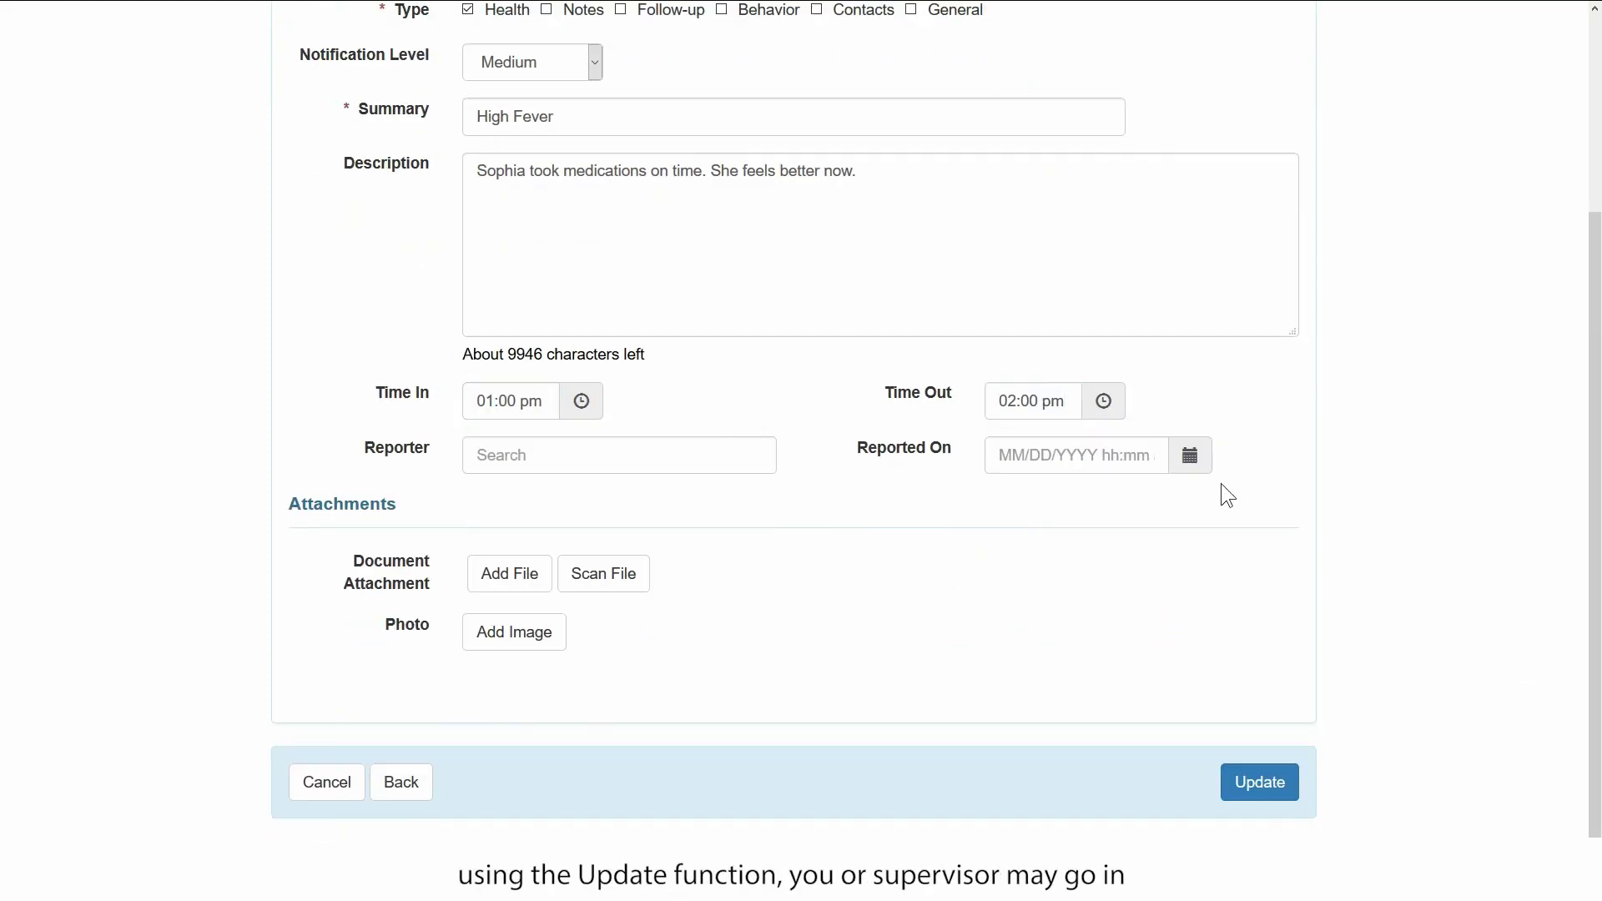
Set the T-Log's Reported On date to February 15, 2018.
click(1191, 457)
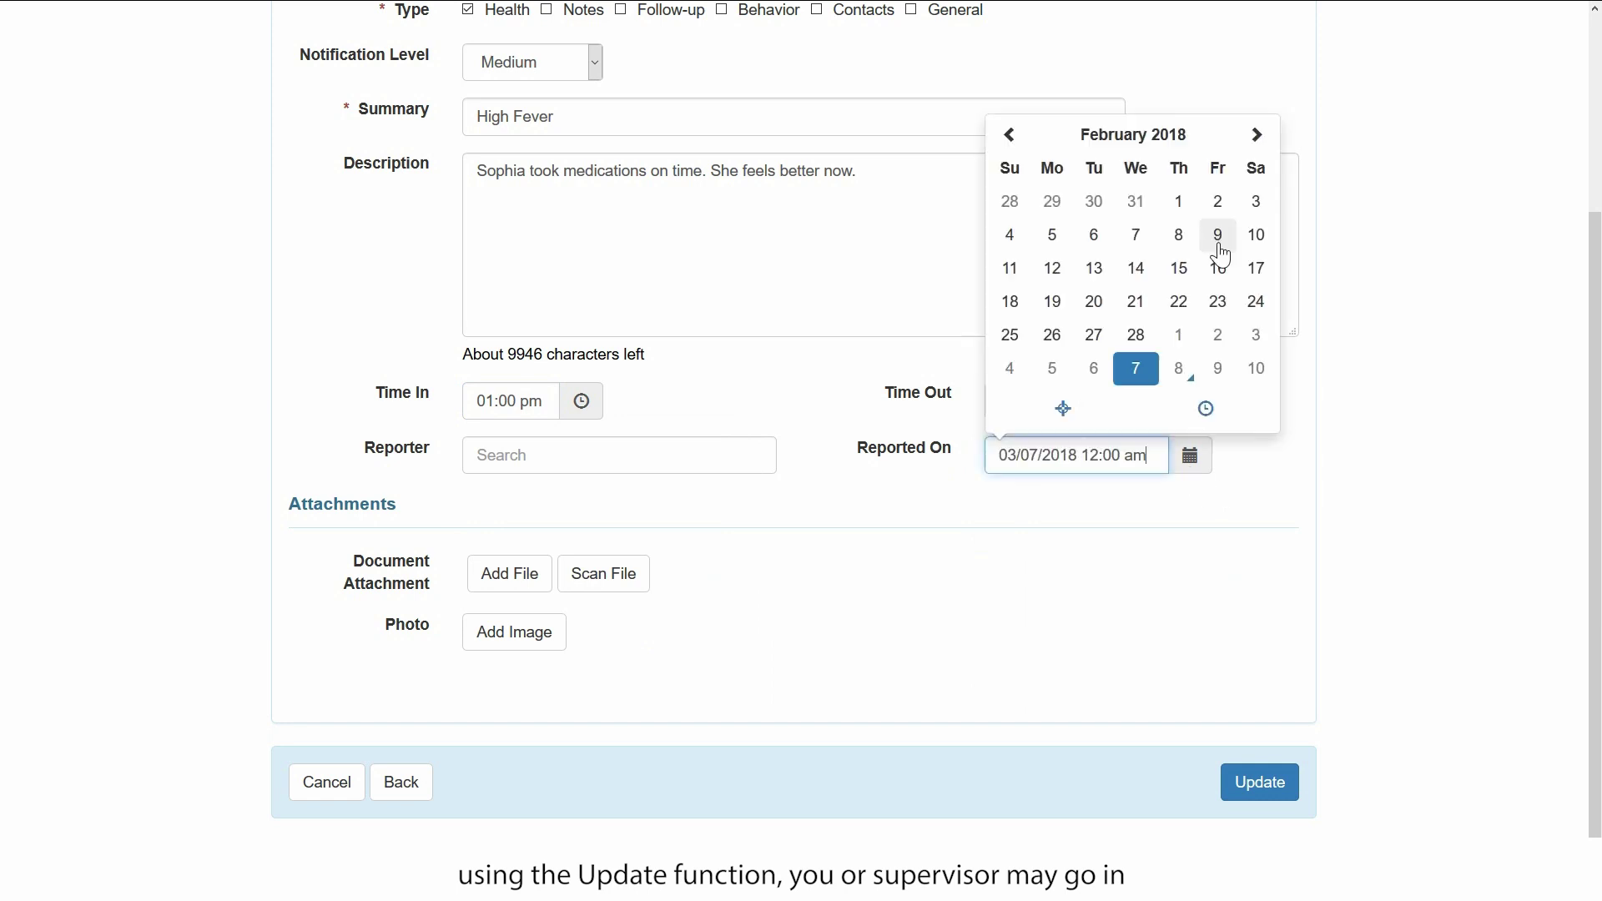
click(1180, 268)
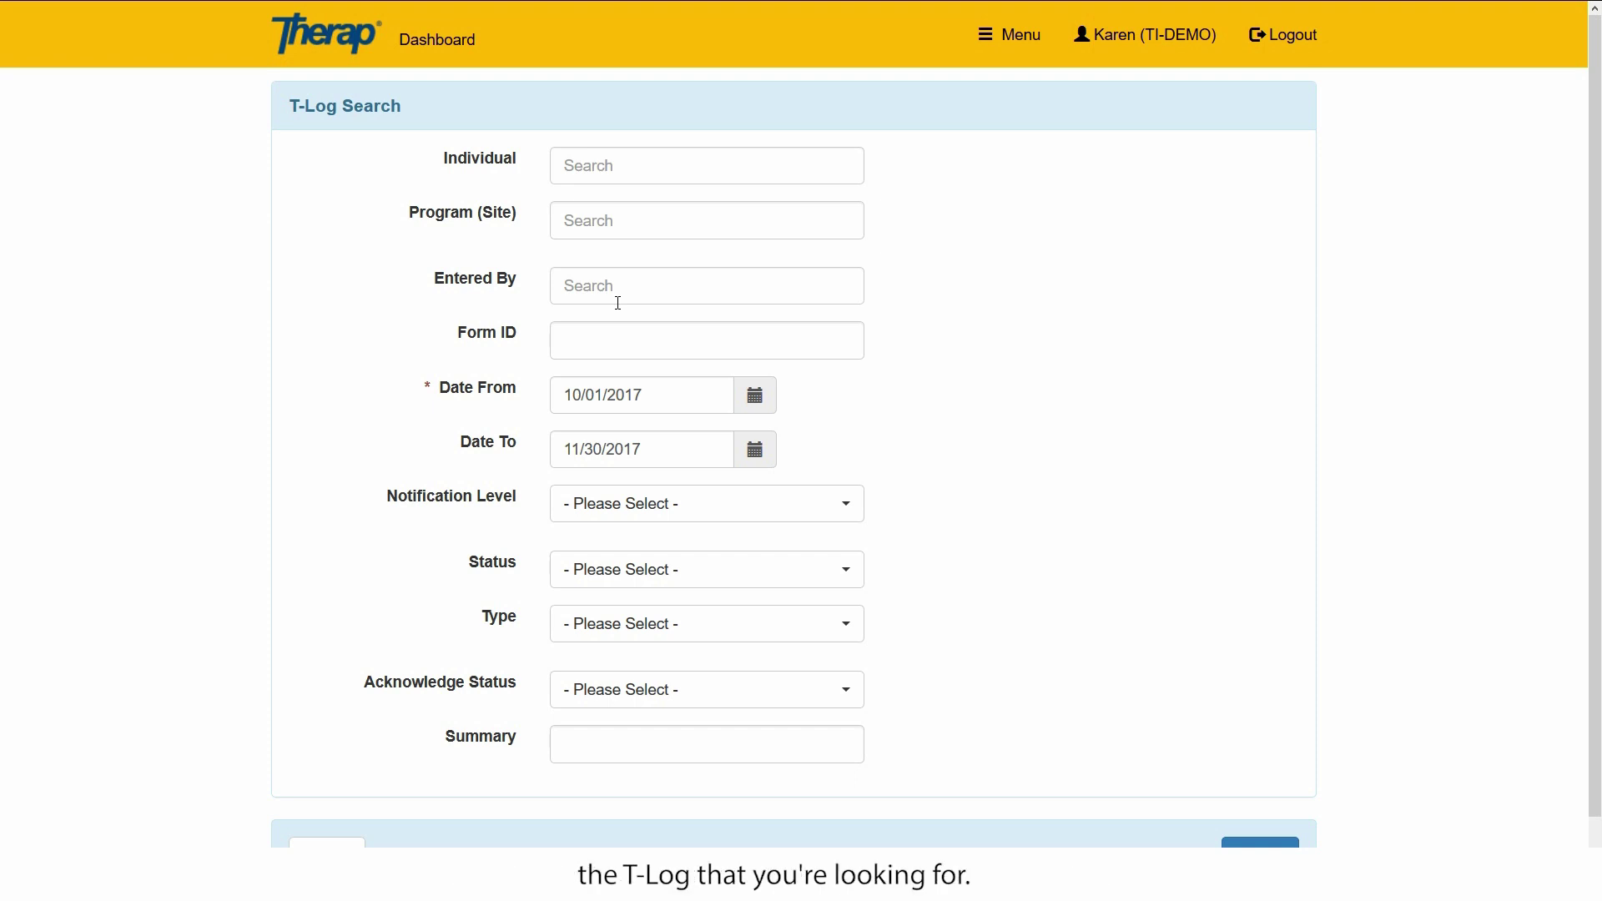
Search for T-Logs from 10/01/2017 to 11/30/2017 entered by the matching Registered Nurse, found by first name.
click(620, 293)
text(kare)
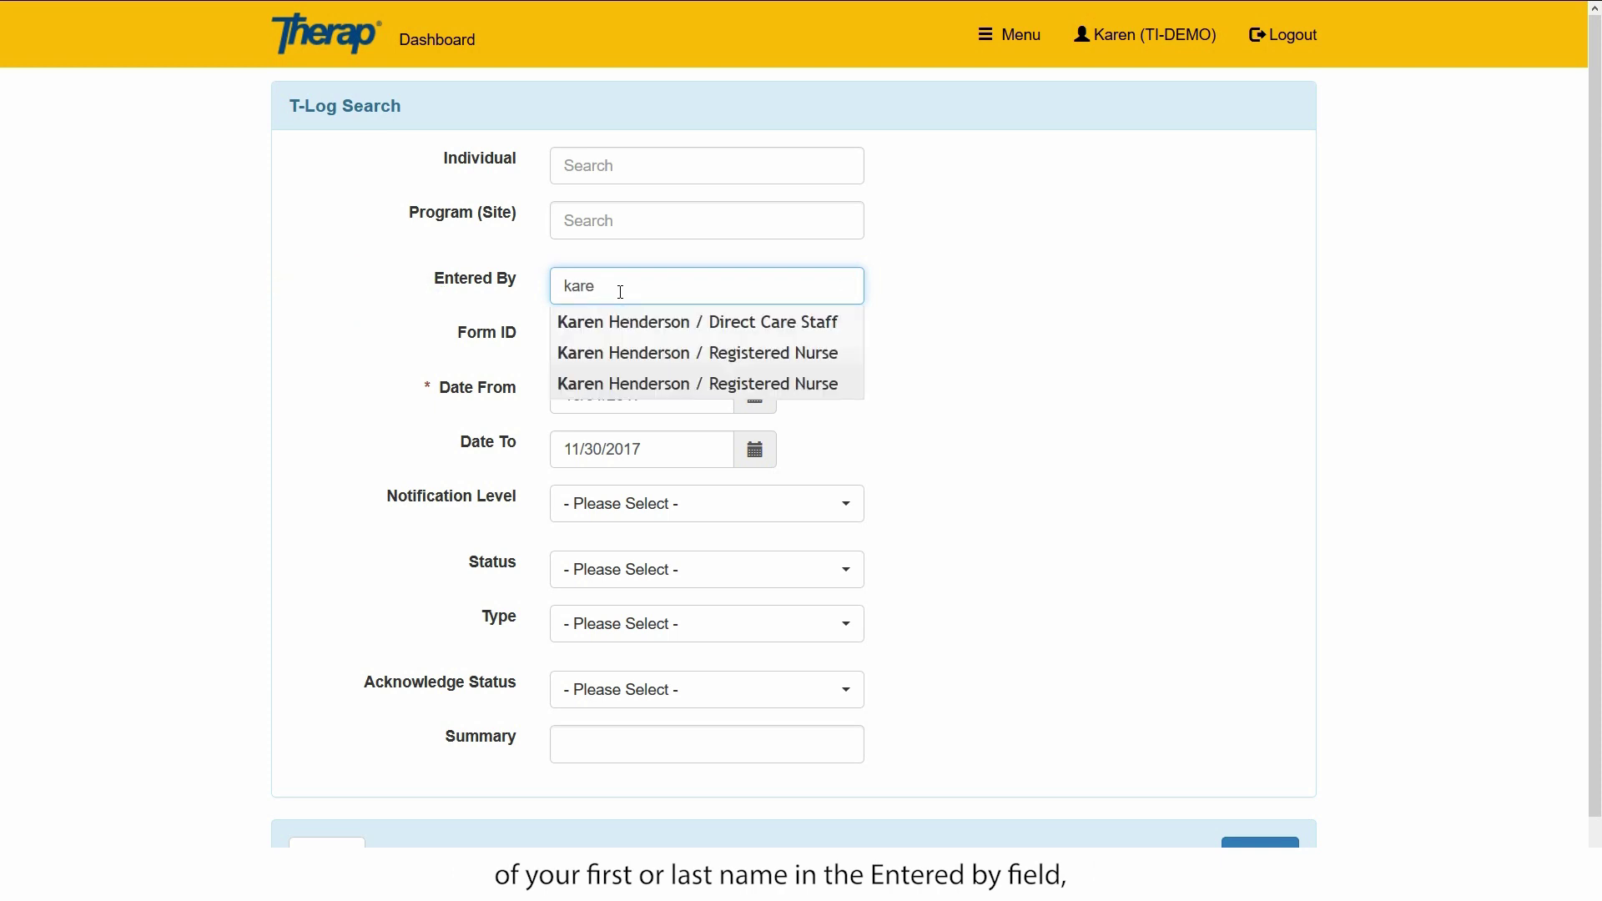
click(627, 375)
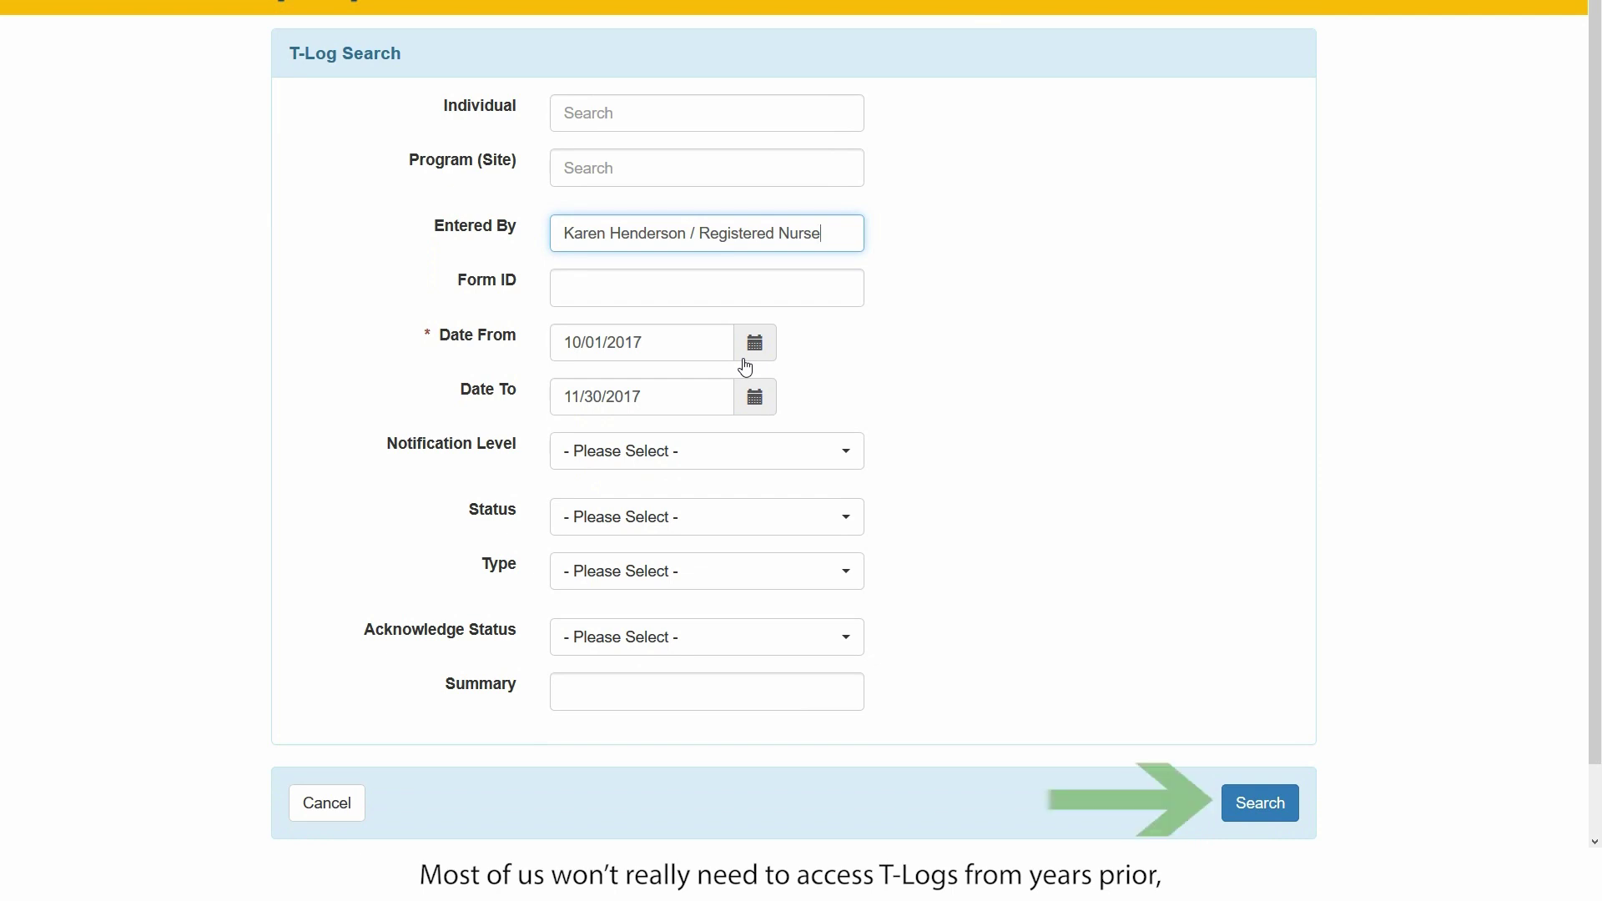
click(1241, 810)
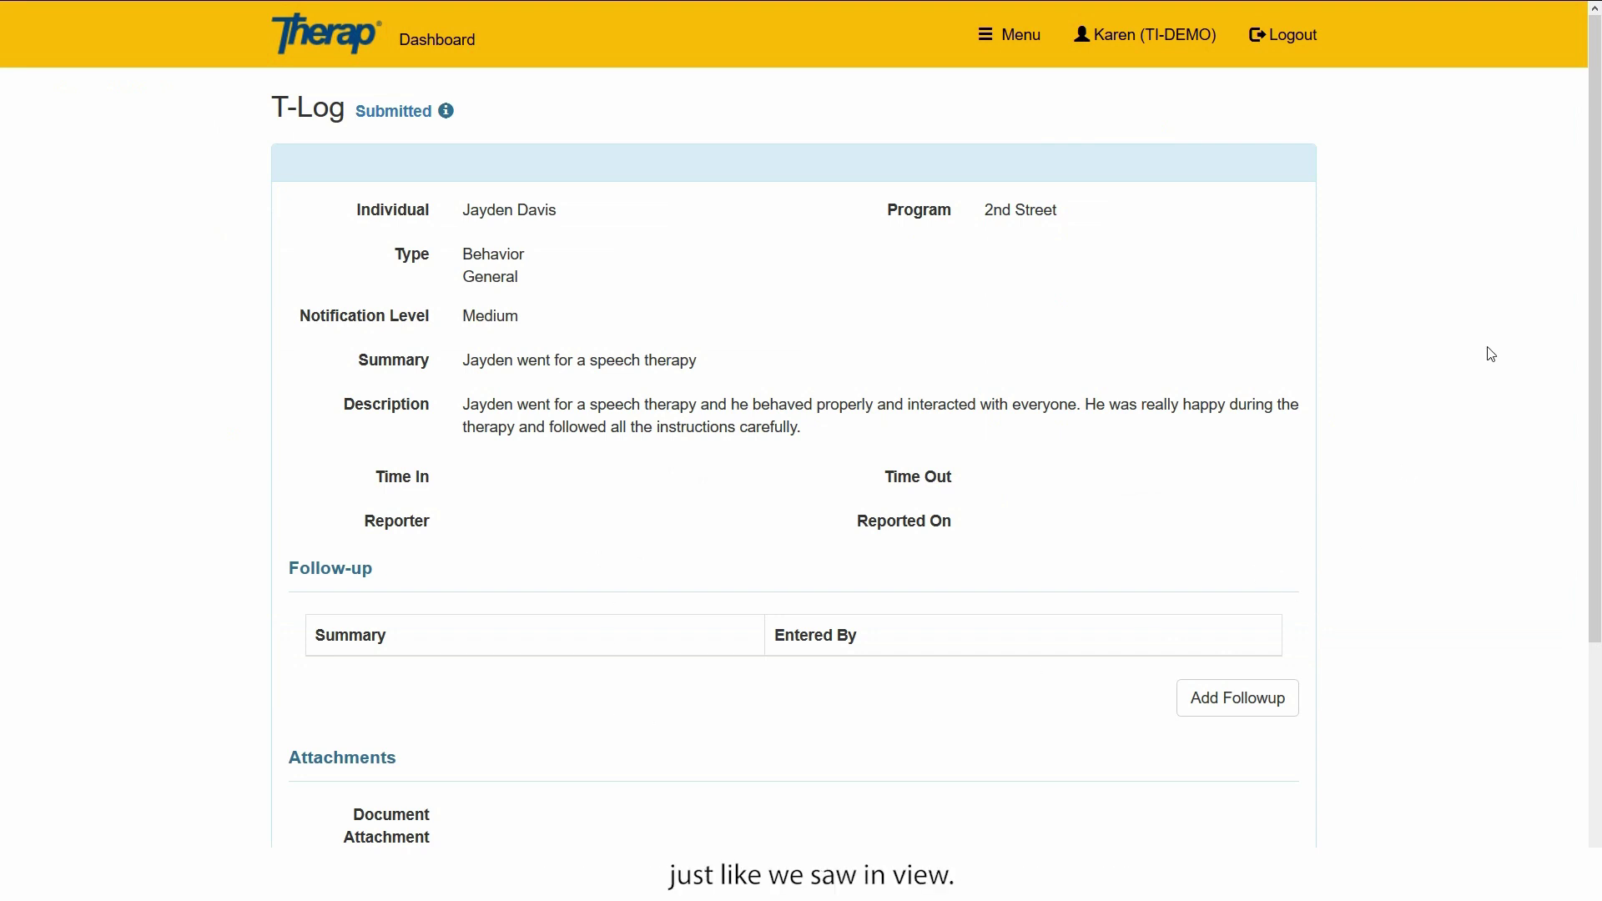
Open the Excel export options for the T-Log search results.
scroll(1598, 334, down, 1)
drag(1598, 334, 1598, 578)
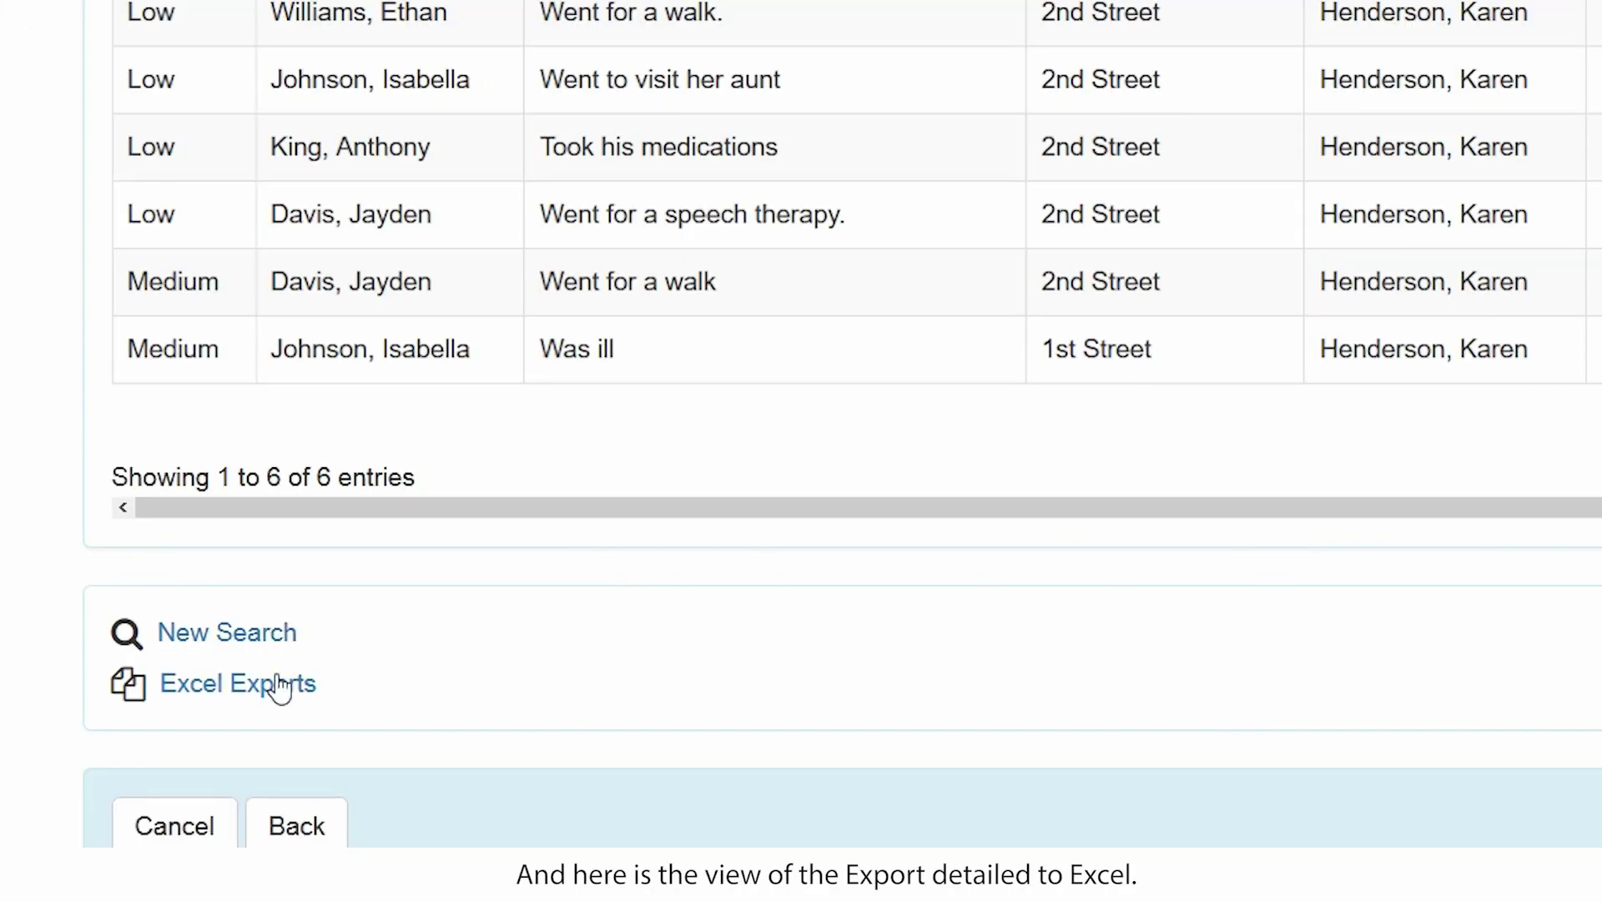
click(274, 688)
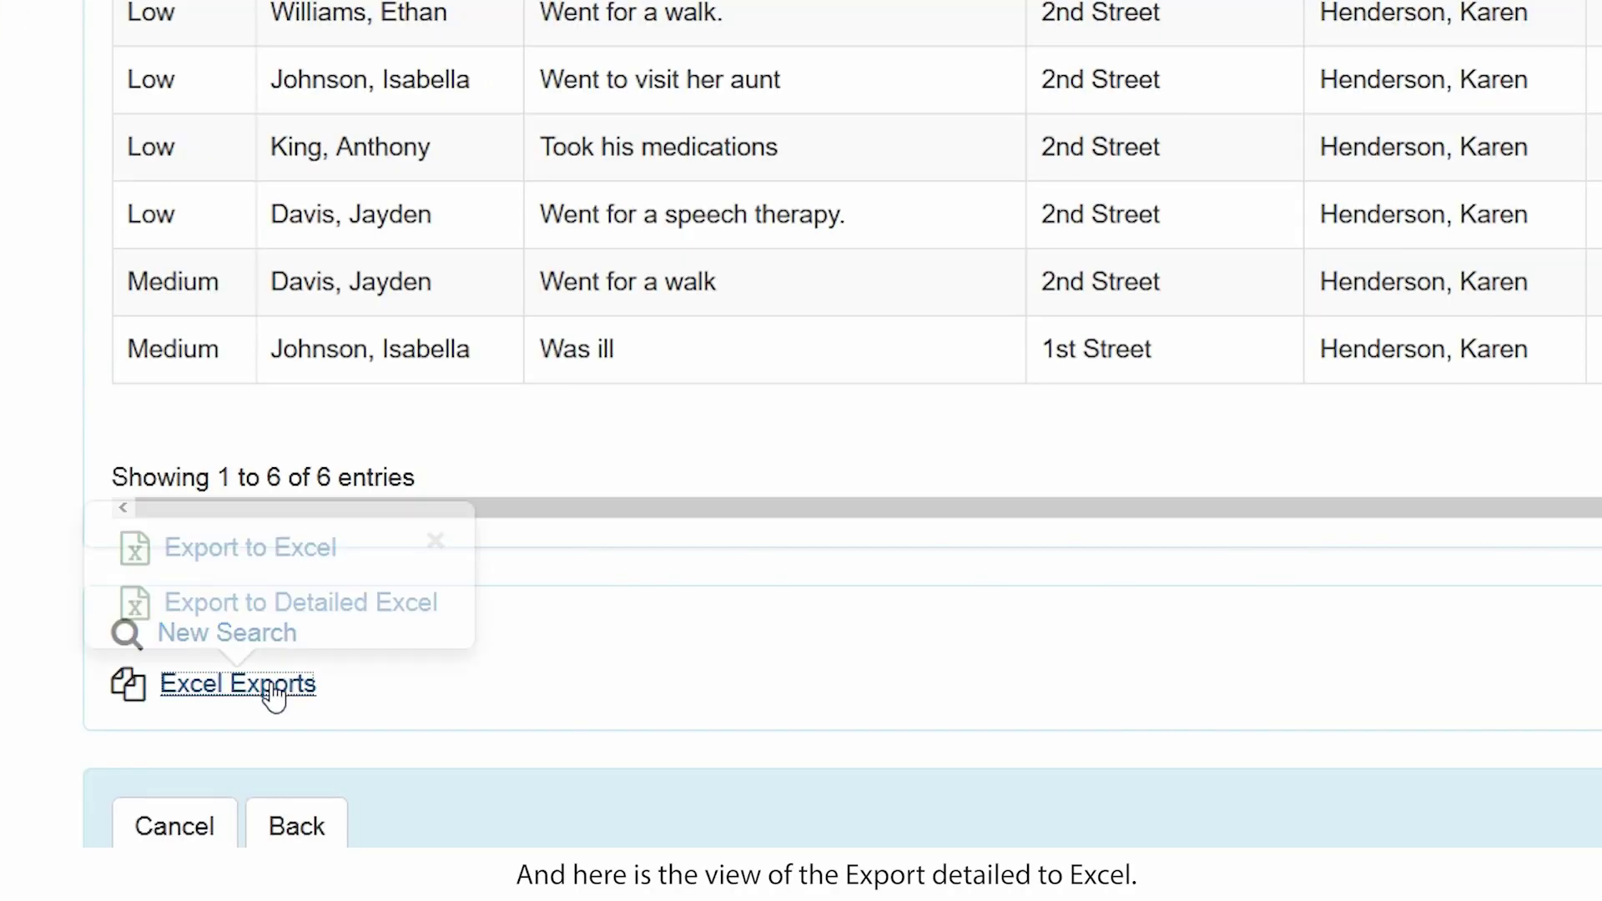